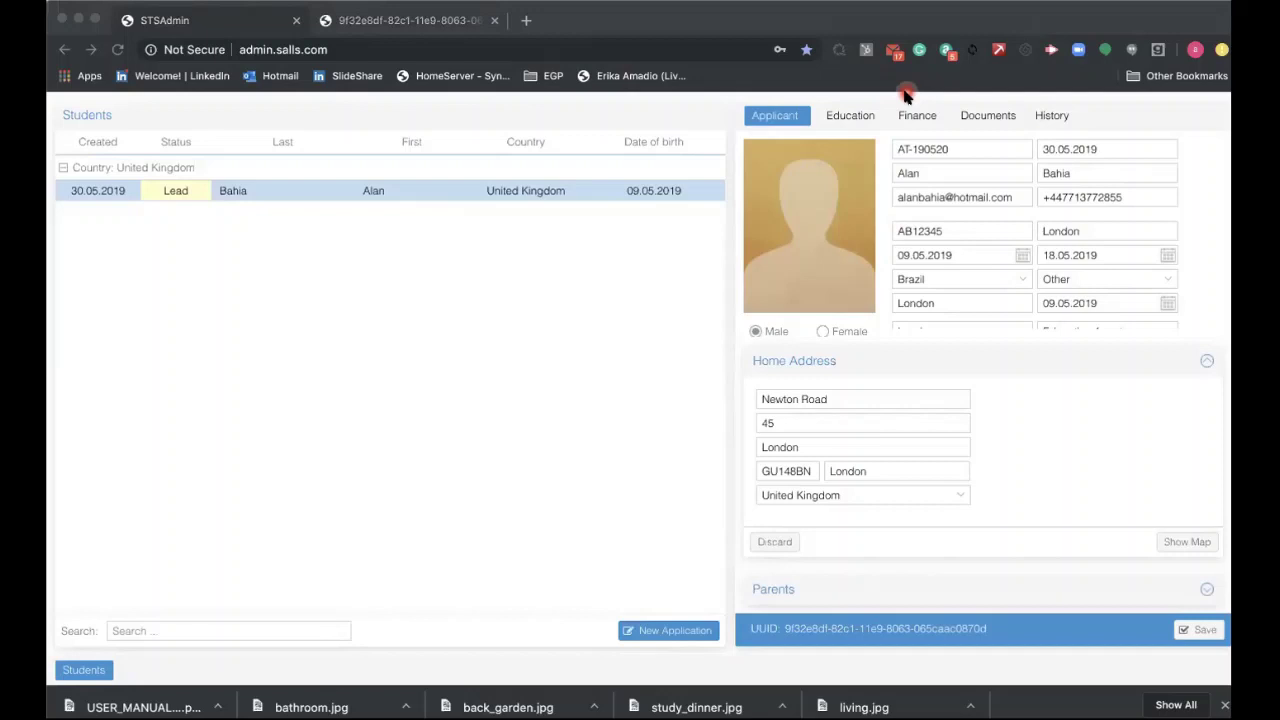
# Open the STSAdmin partner login page from the bookmark saved in the EGP folder
pyautogui.click(1023, 14)
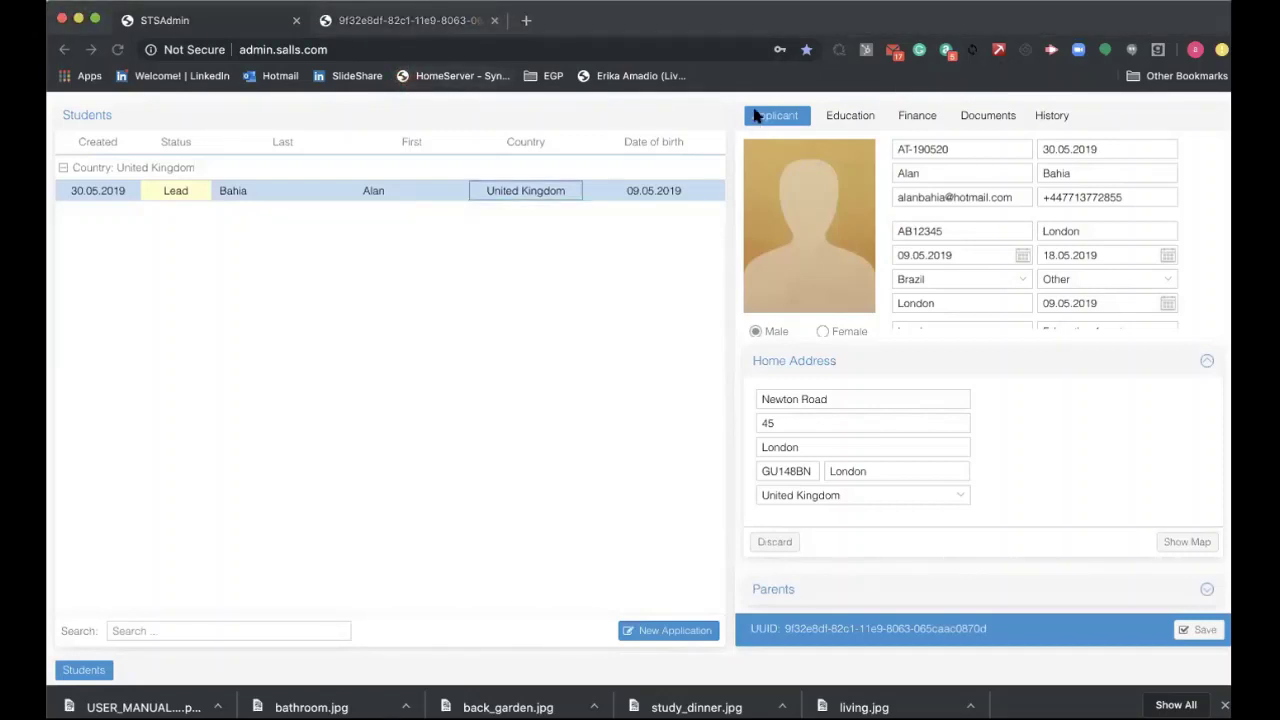
pyautogui.click(548, 77)
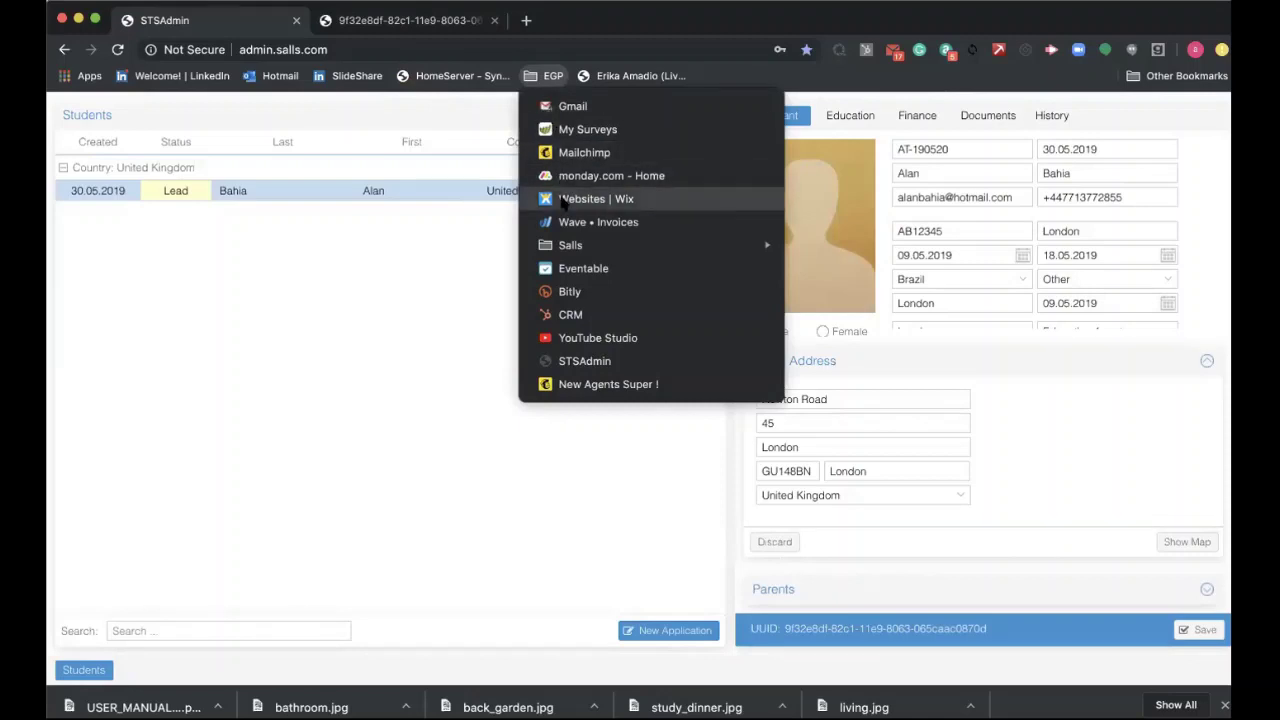
pyautogui.click(576, 360)
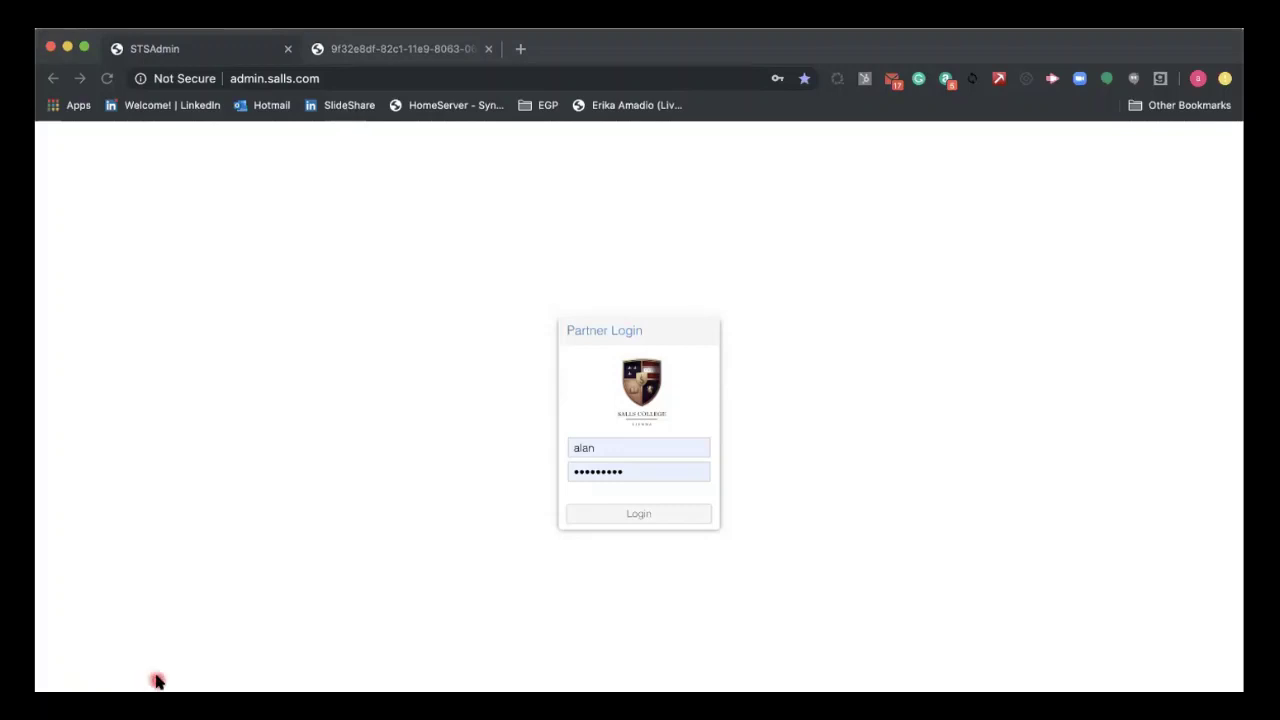
pyautogui.click(214, 666)
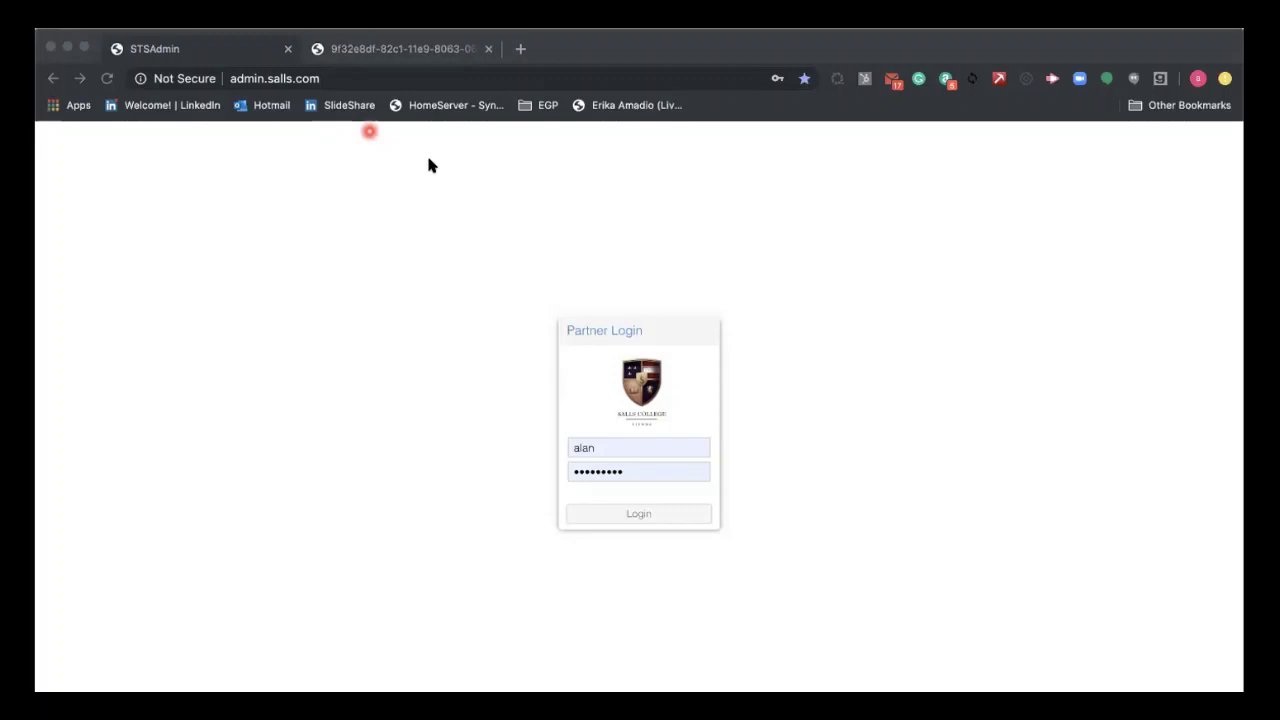
pyautogui.click(486, 140)
pyautogui.click(237, 52)
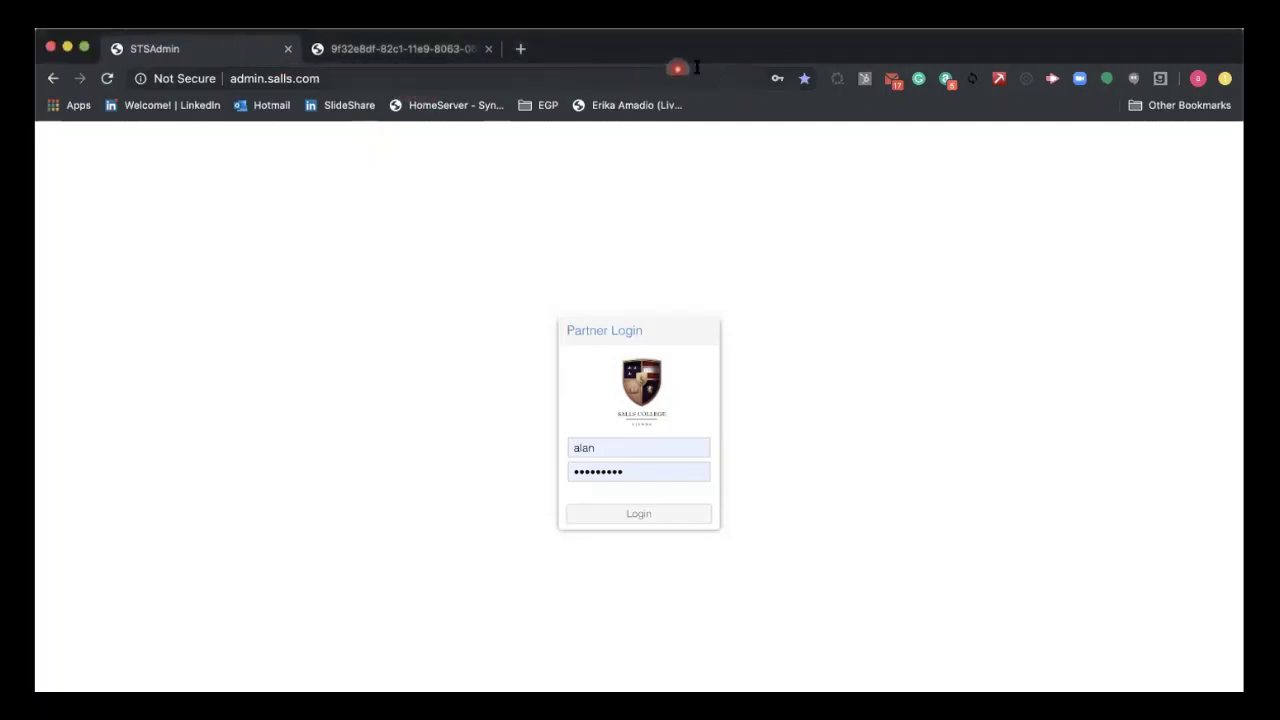
pyautogui.click(226, 660)
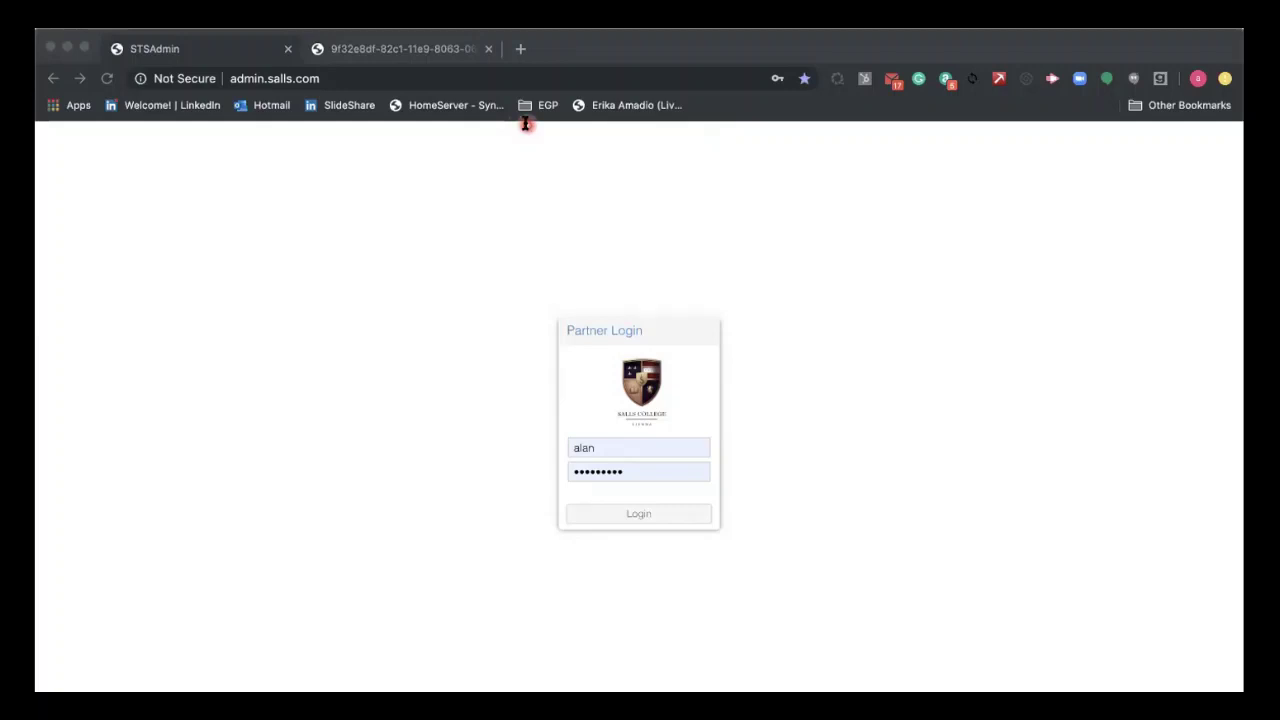
pyautogui.click(1002, 43)
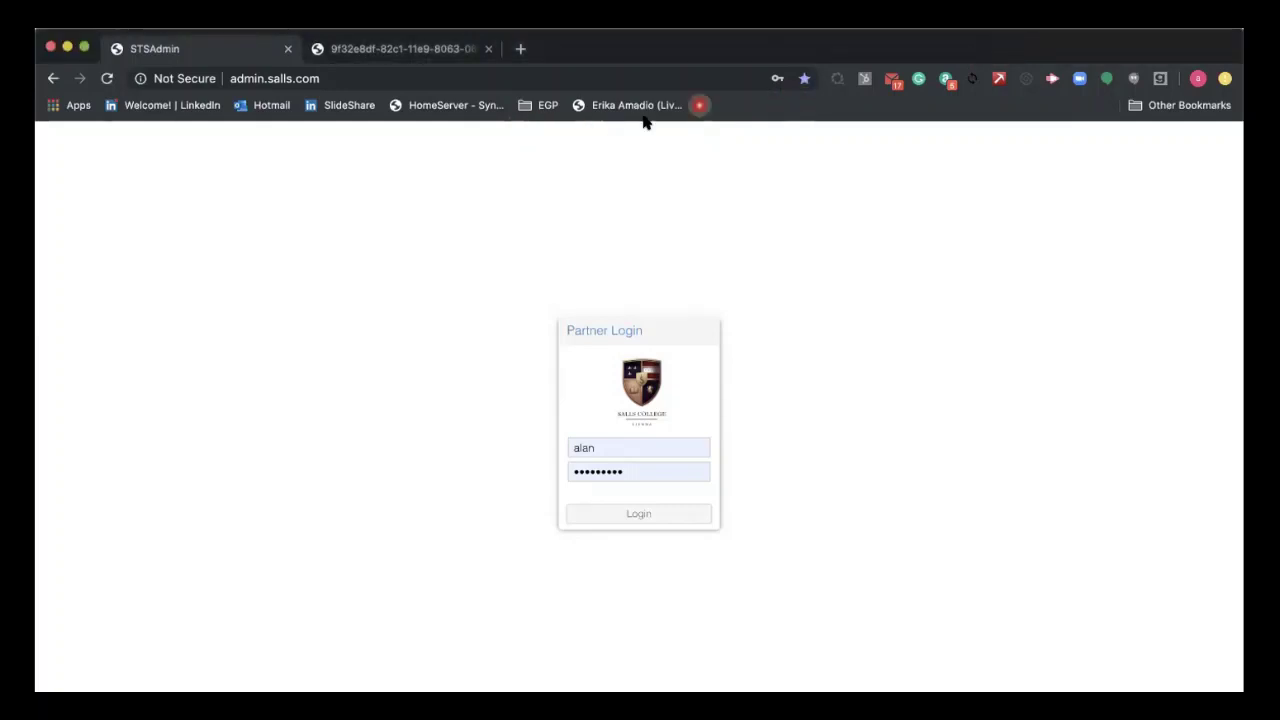
pyautogui.doubleClick(963, 50)
pyautogui.click(520, 80)
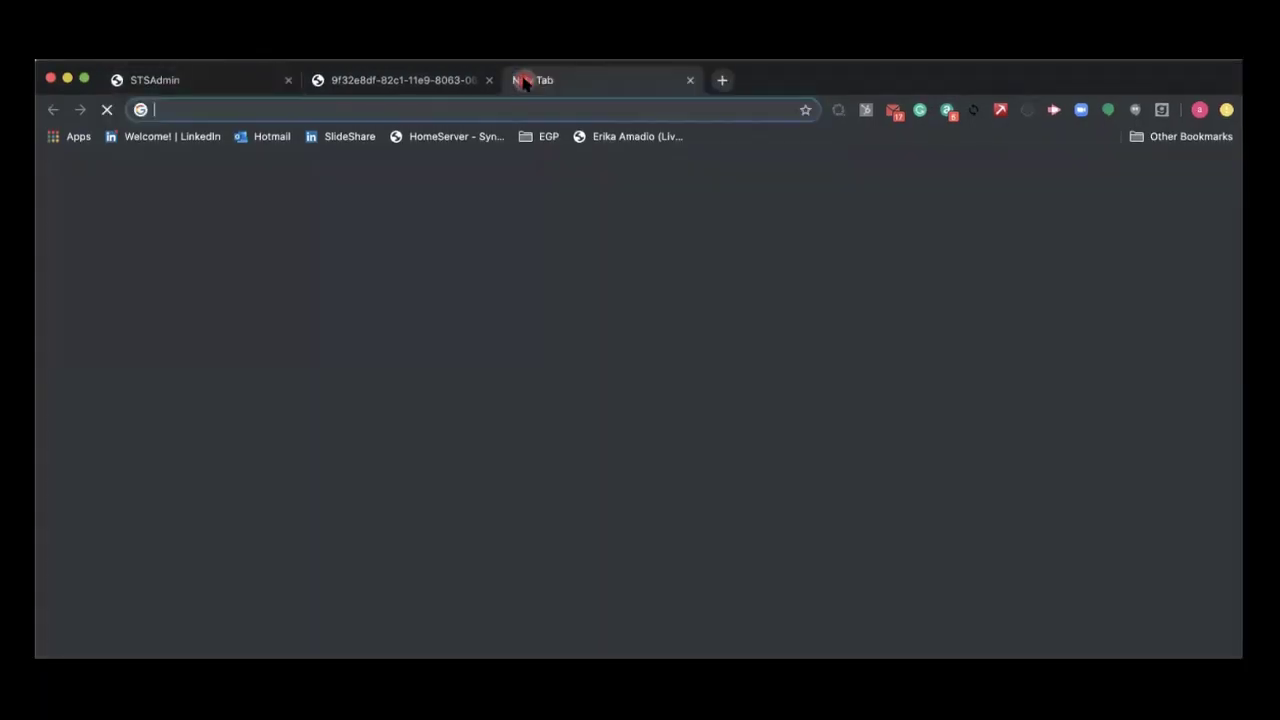
pyautogui.write('https://studyinaustria.at/en/living/living-costs/')
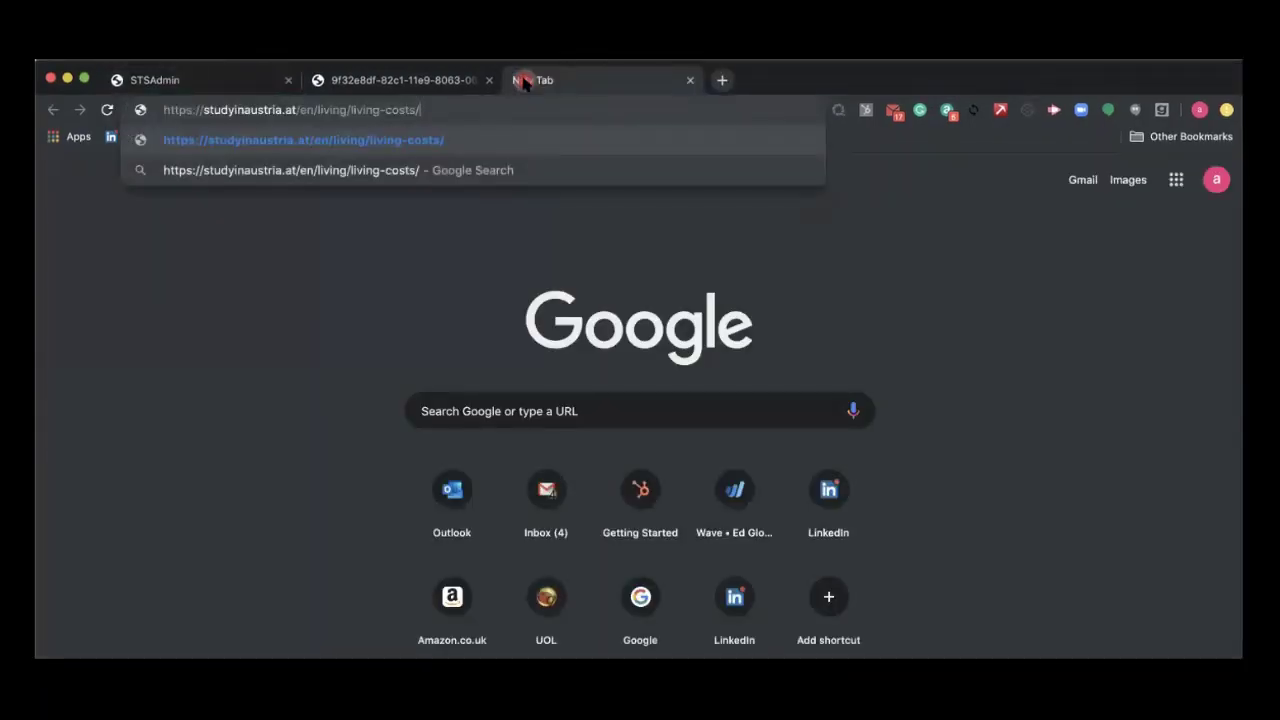
pyautogui.press('Return')
pyautogui.click(185, 82)
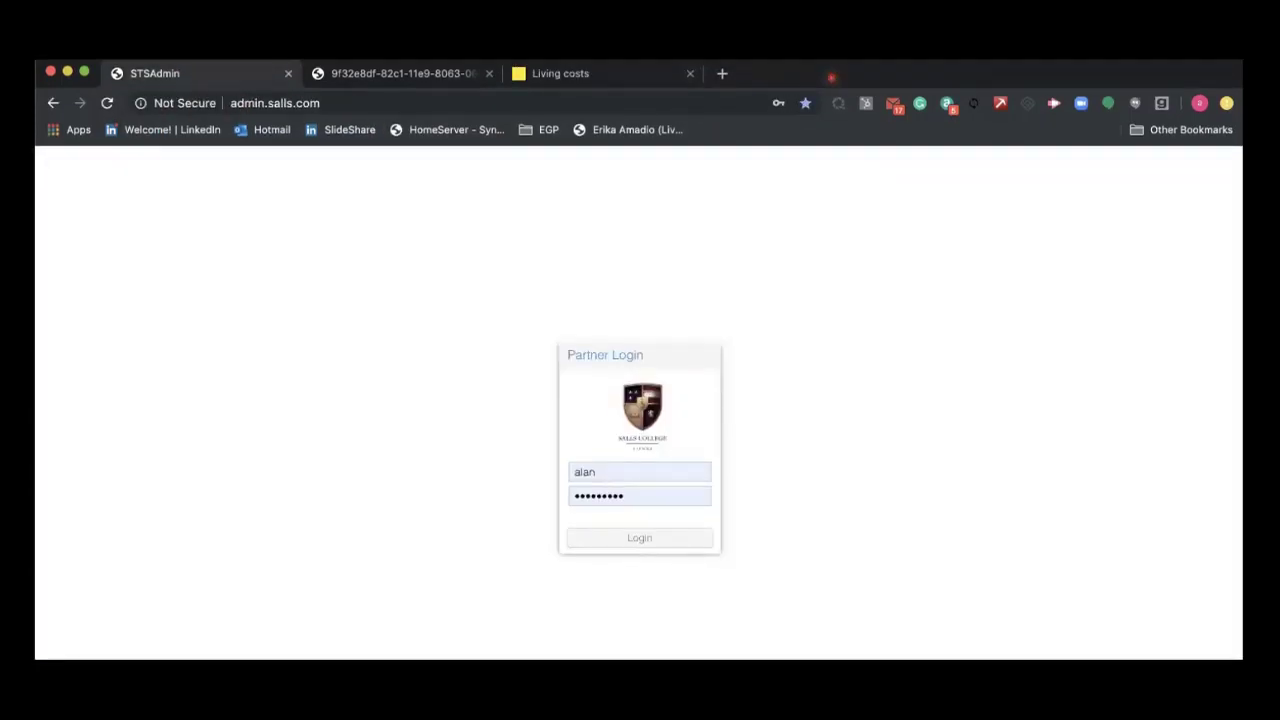
pyautogui.doubleClick(829, 80)
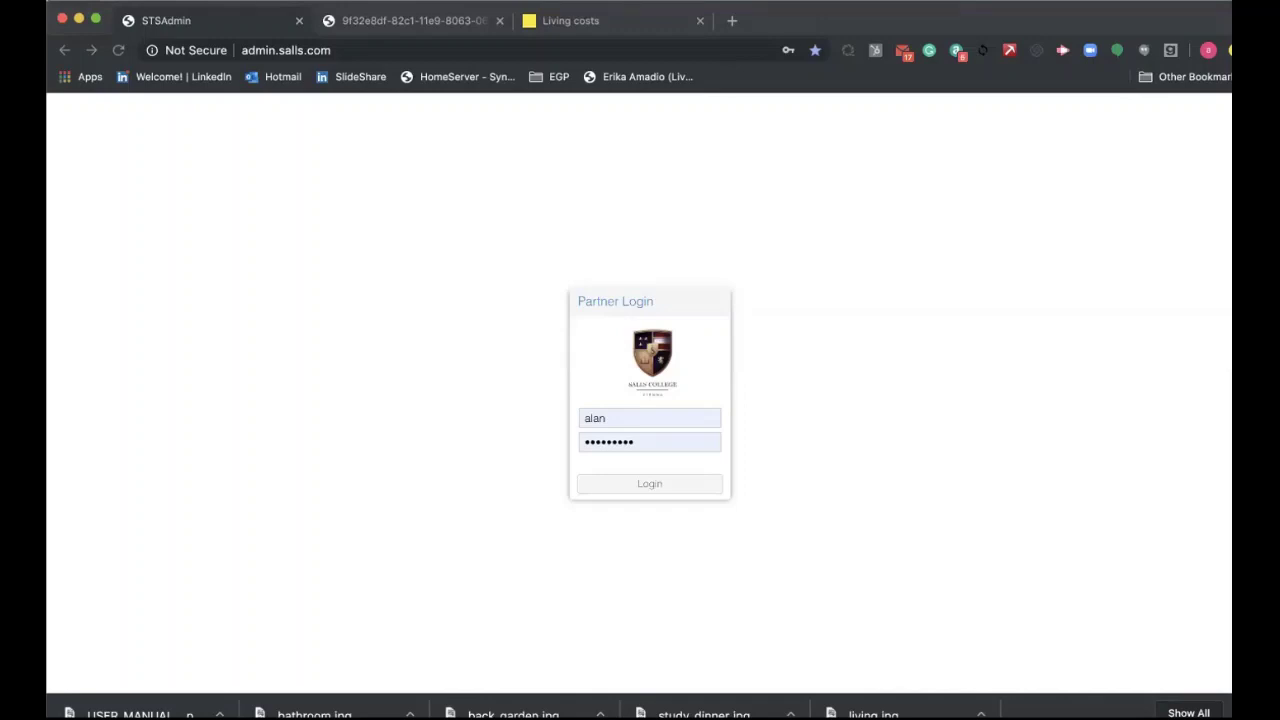
pyautogui.click(1085, 10)
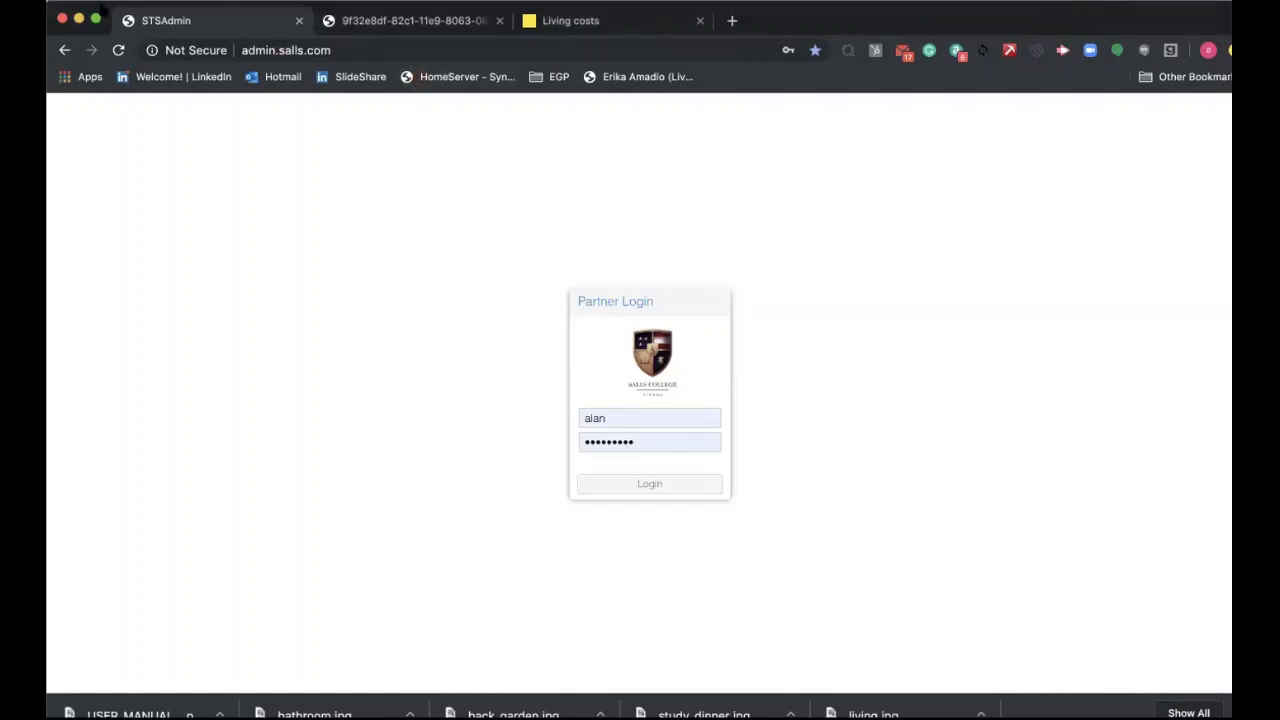
pyautogui.click(95, 18)
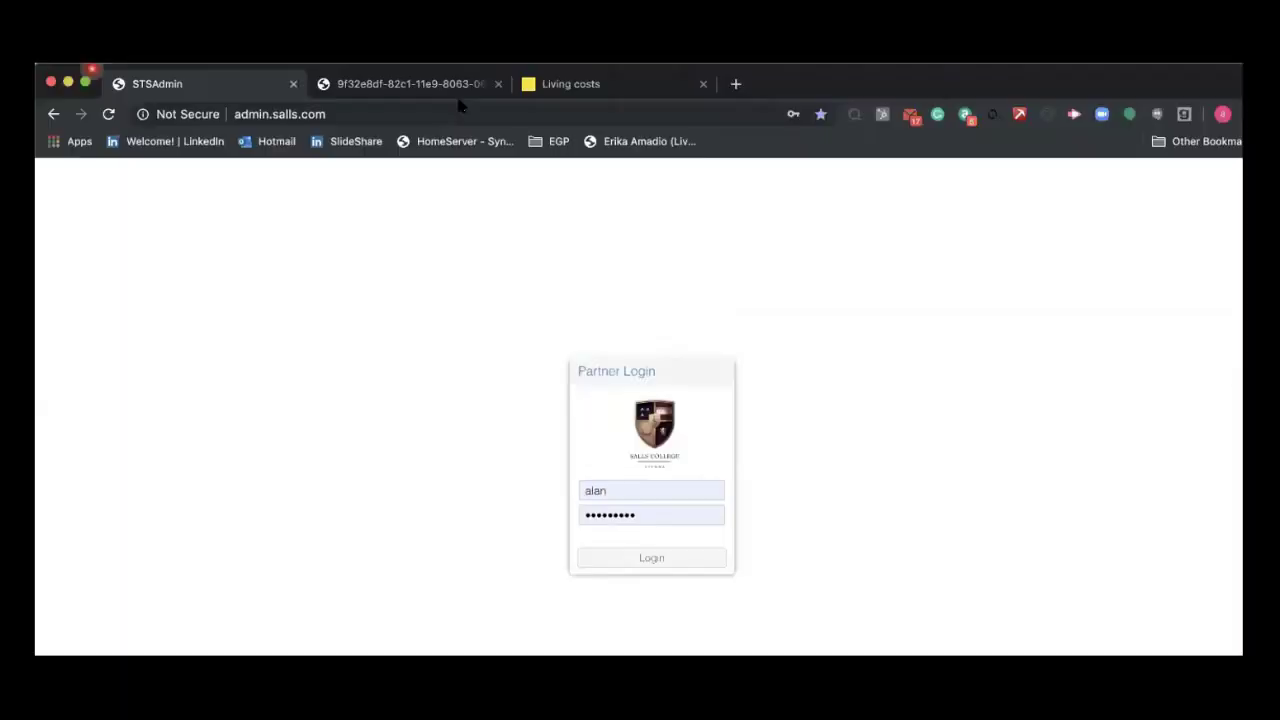
# Switch to the Living costs page, accept its cookie notice and review the monthly cost estimates for students in Austria
pyautogui.click(580, 78)
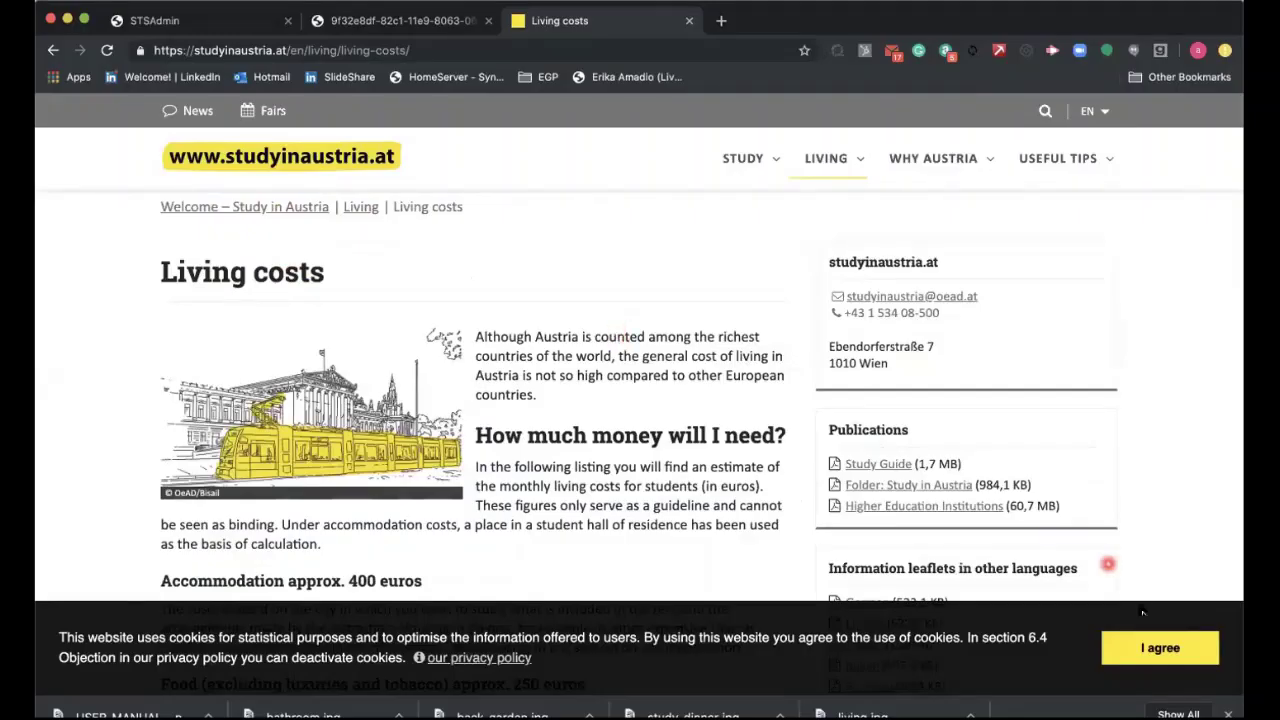
pyautogui.click(1153, 643)
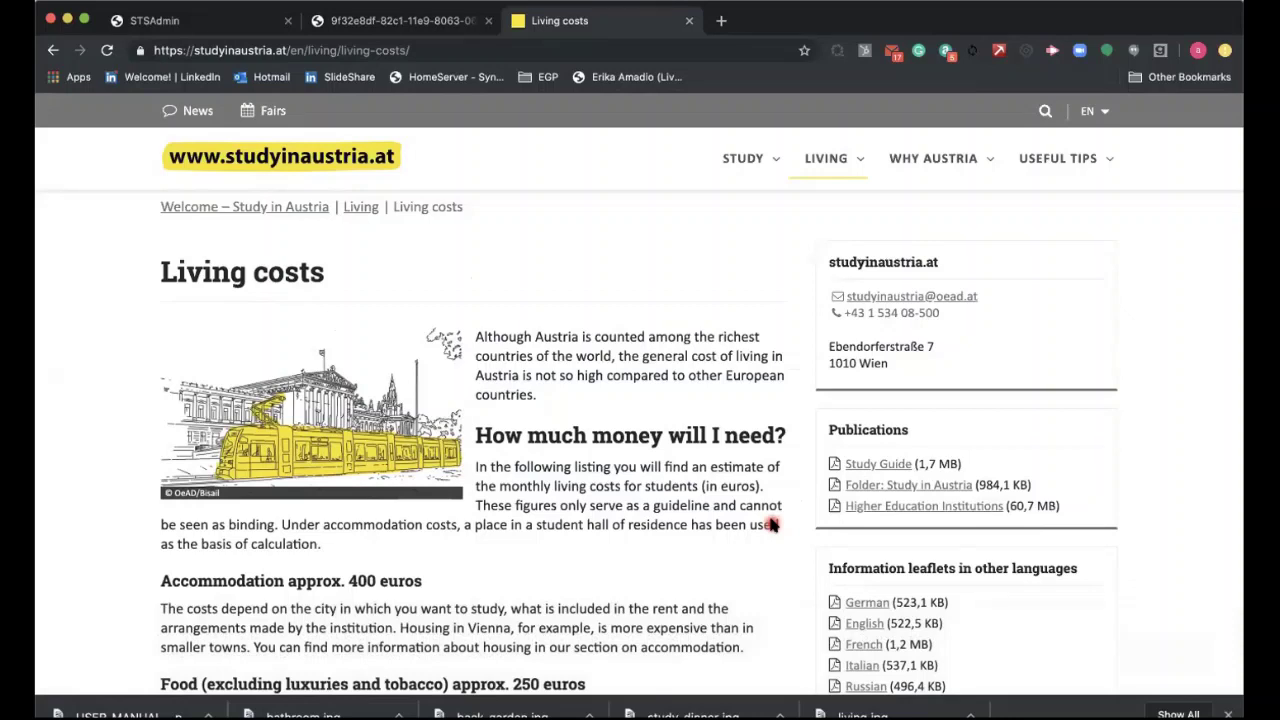
pyautogui.scroll(-3, 771, 524)
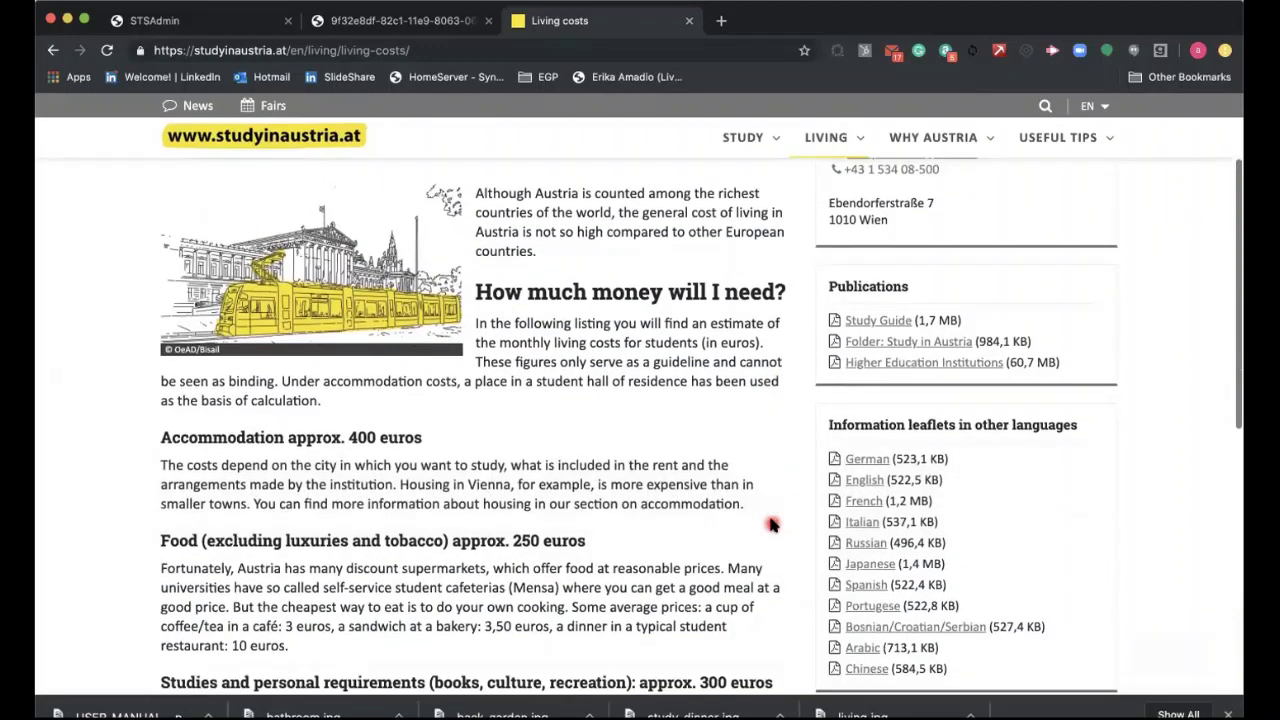
pyautogui.scroll(-4, 771, 524)
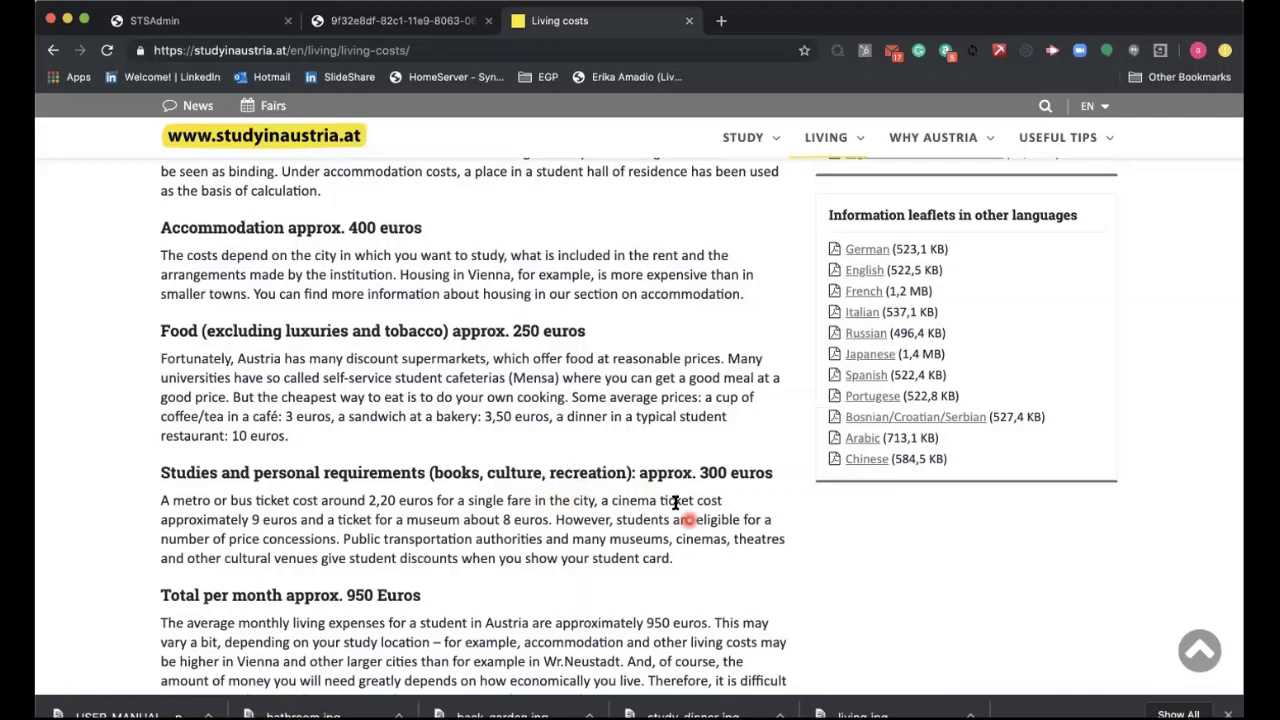
pyautogui.scroll(-2, 676, 505)
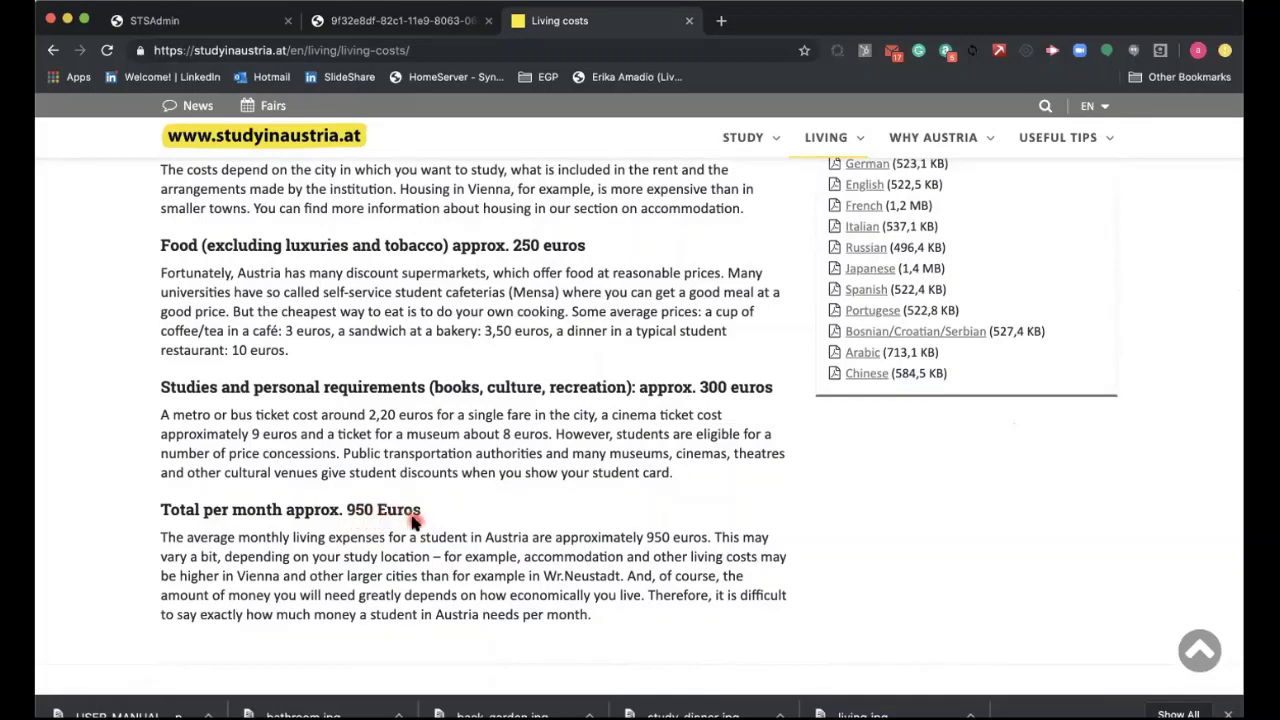
pyautogui.scroll(5, 414, 520)
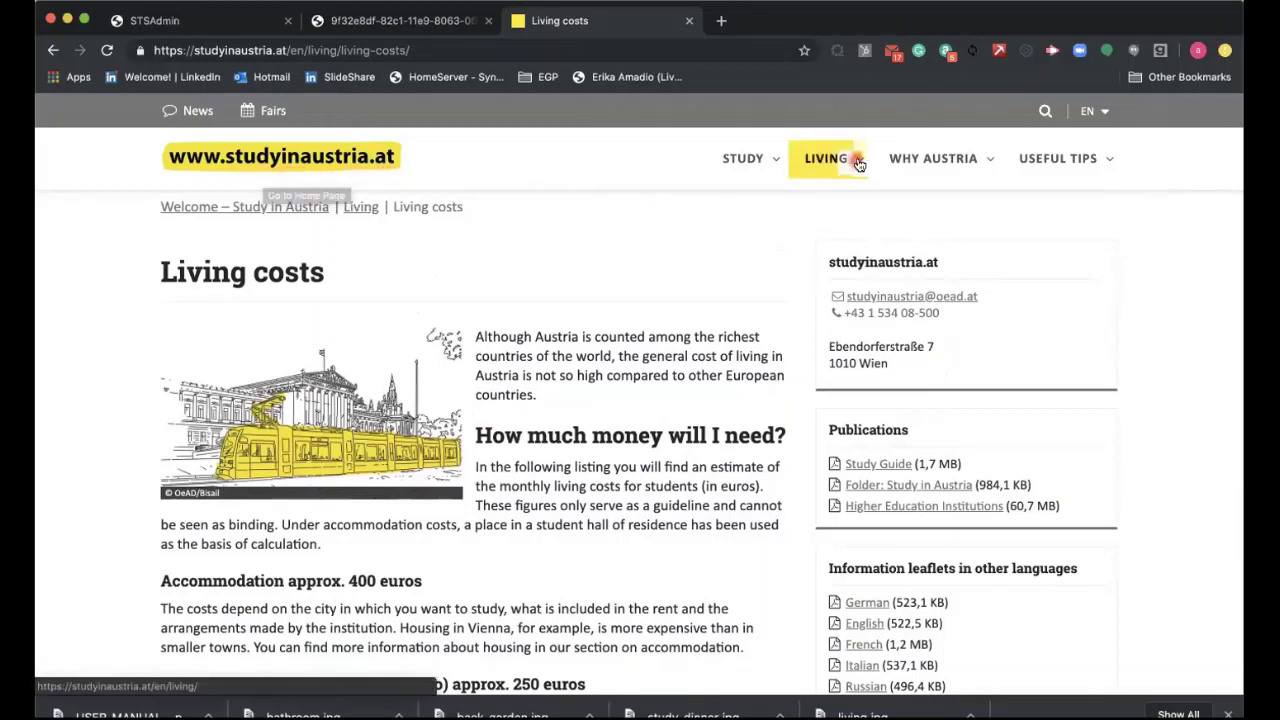
# Look over the Living topics offered on the Study in Austria site, such as entry, stay, accommodation and working
pyautogui.click(859, 163)
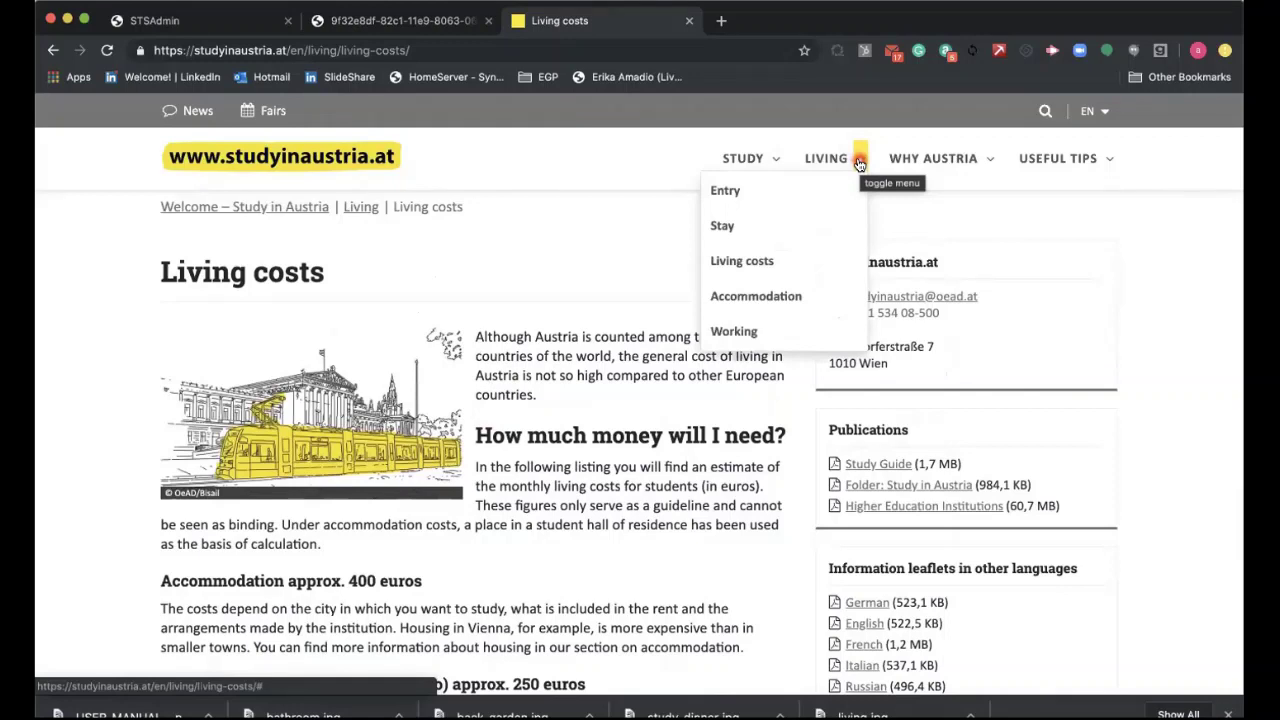
pyautogui.click(769, 160)
pyautogui.click(769, 160)
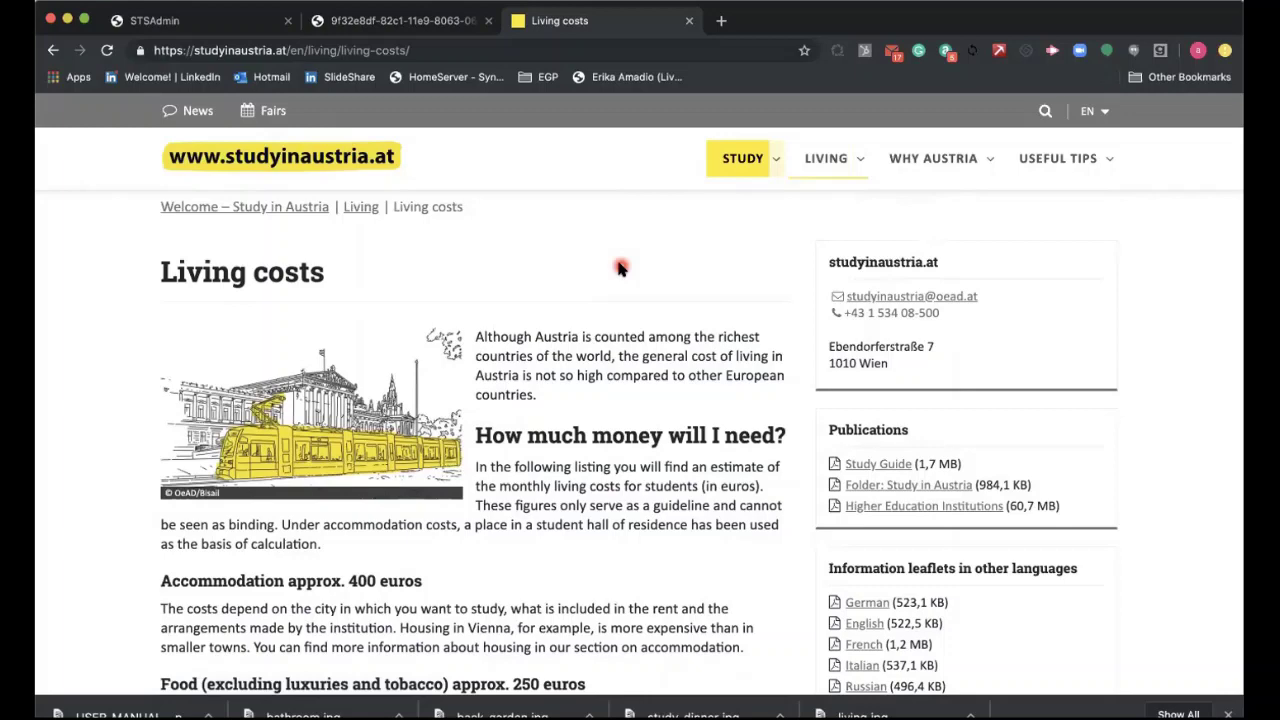
pyautogui.scroll(-3, 619, 268)
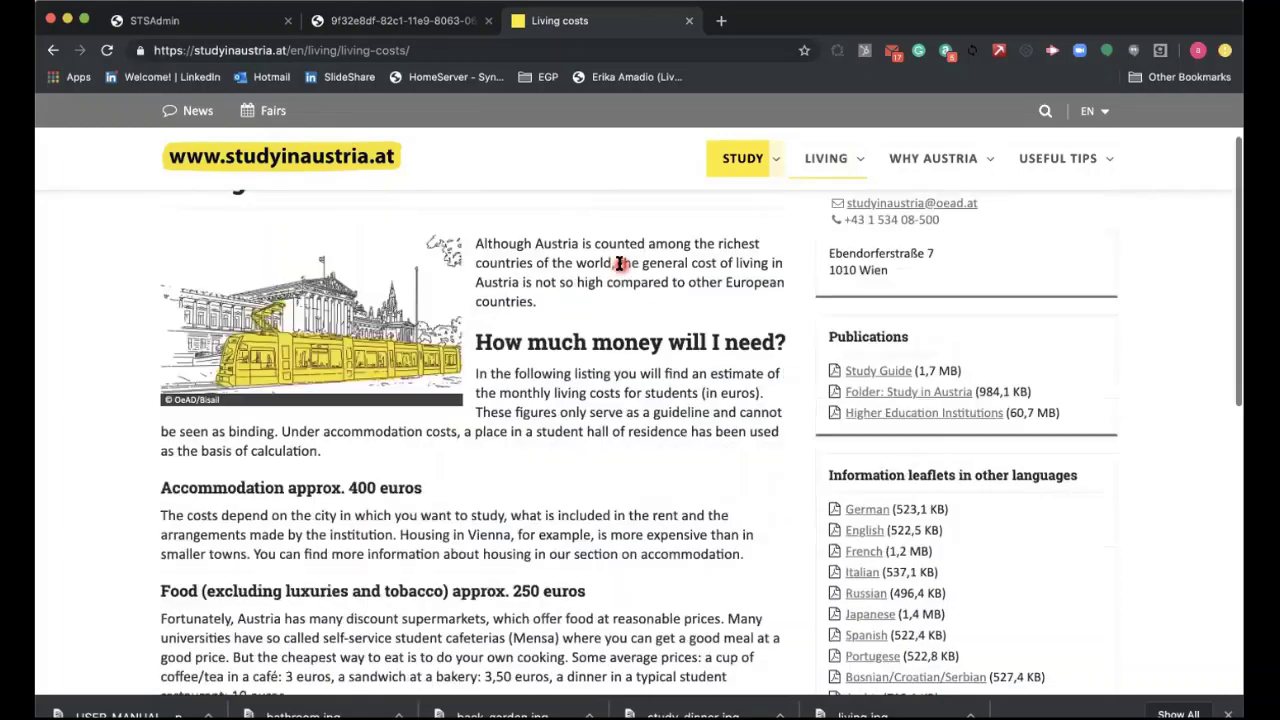
pyautogui.scroll(3, 617, 266)
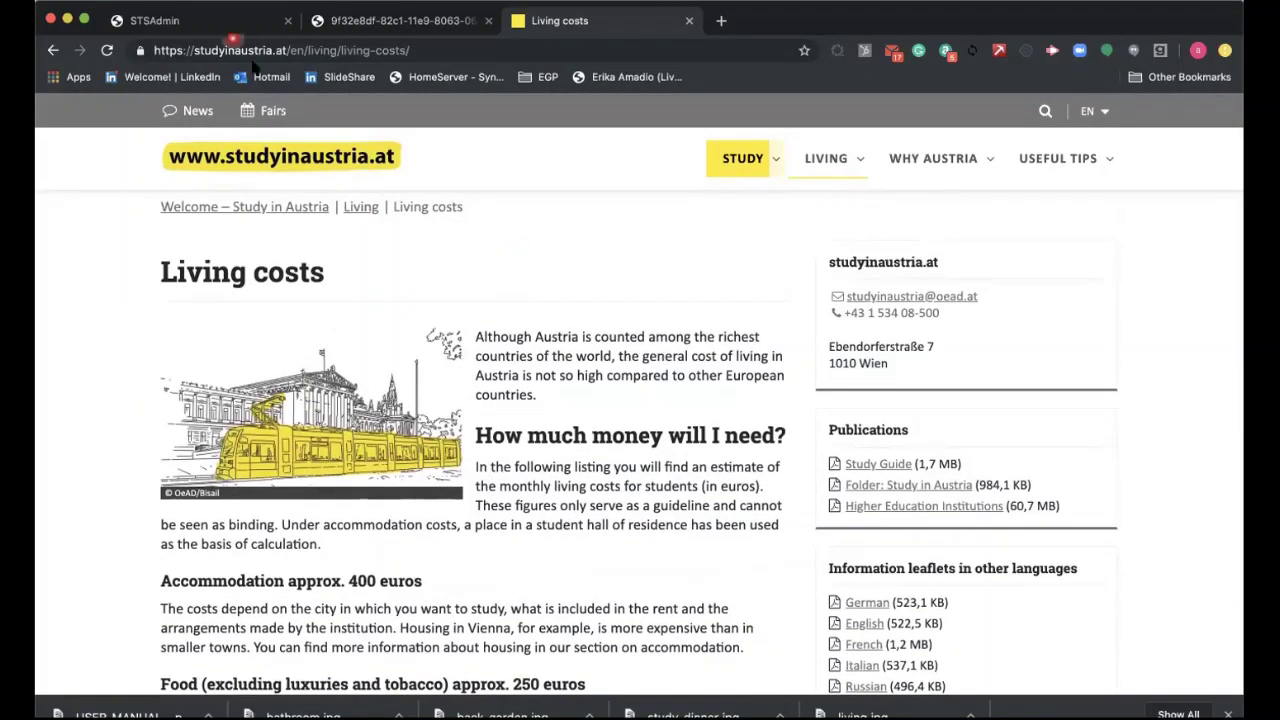
# Return to the STSAdmin page and log in to the partner portal with the prefilled credentials
pyautogui.click(214, 19)
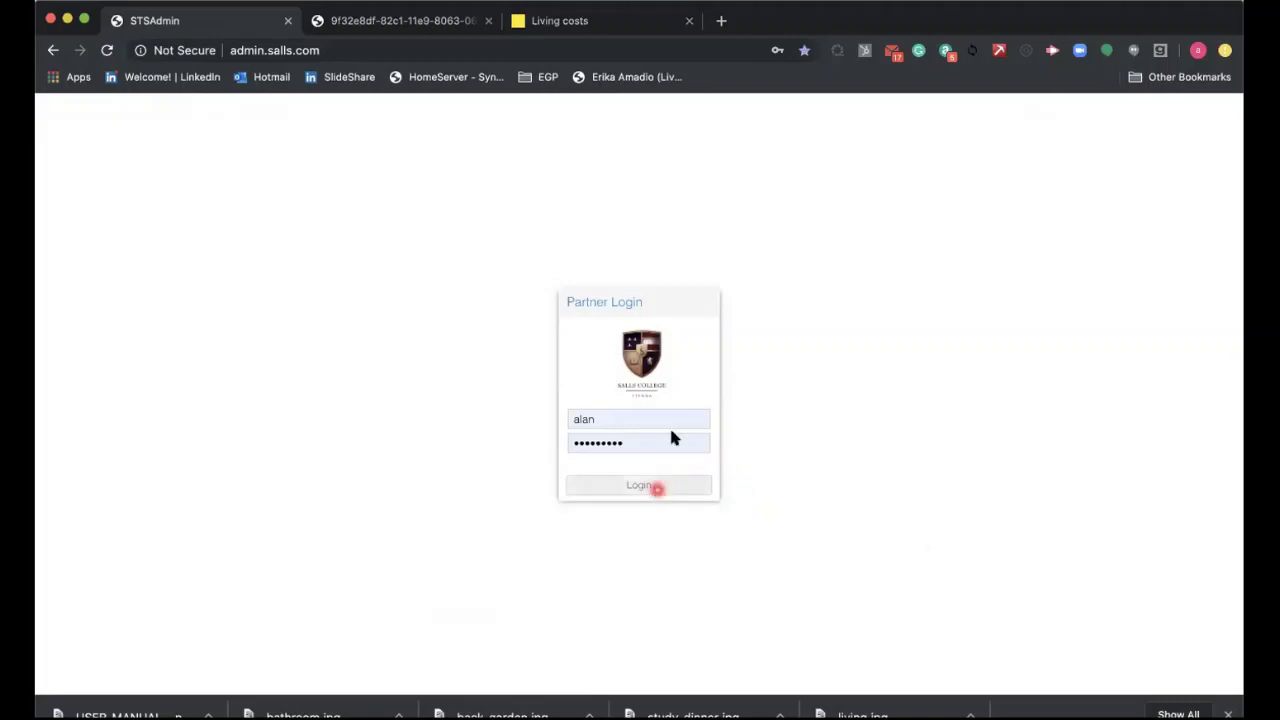
pyautogui.click(588, 485)
pyautogui.click(553, 494)
pyautogui.click(773, 456)
pyautogui.click(650, 488)
pyautogui.click(638, 488)
pyautogui.click(637, 489)
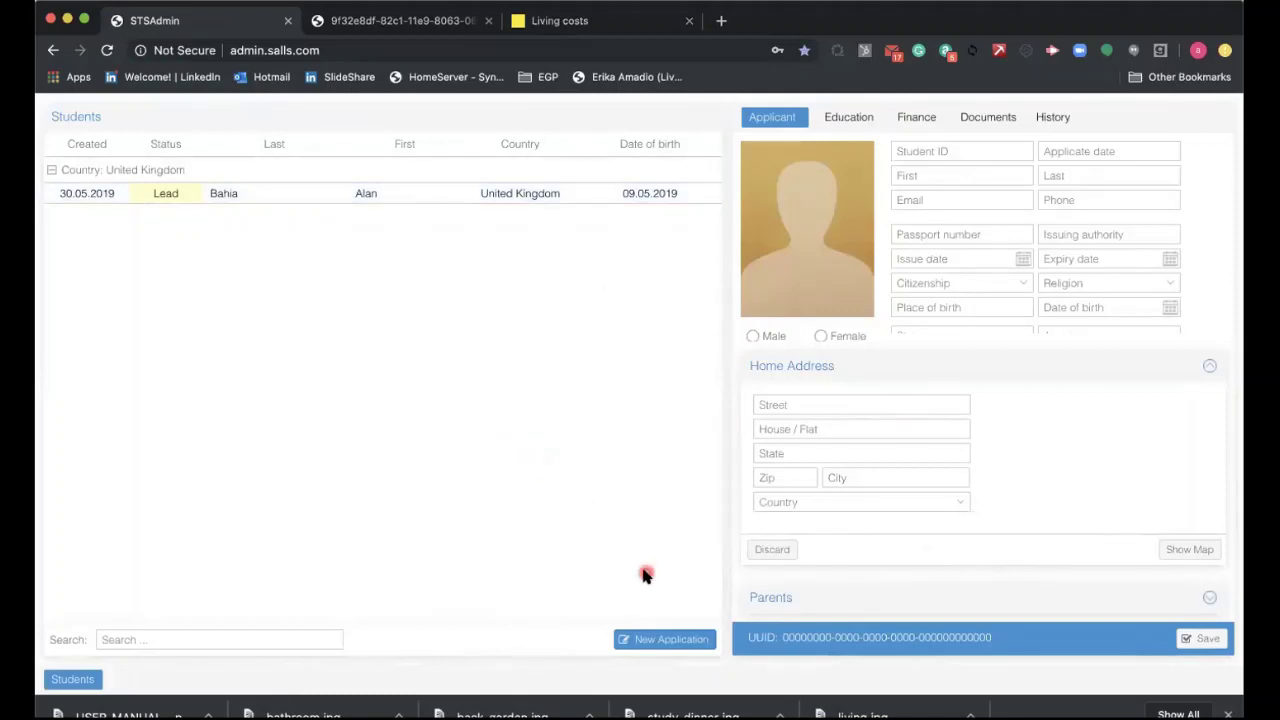
# Start a new student application and fill in the applicant's first name and family name from the saved suggestions
pyautogui.click(670, 645)
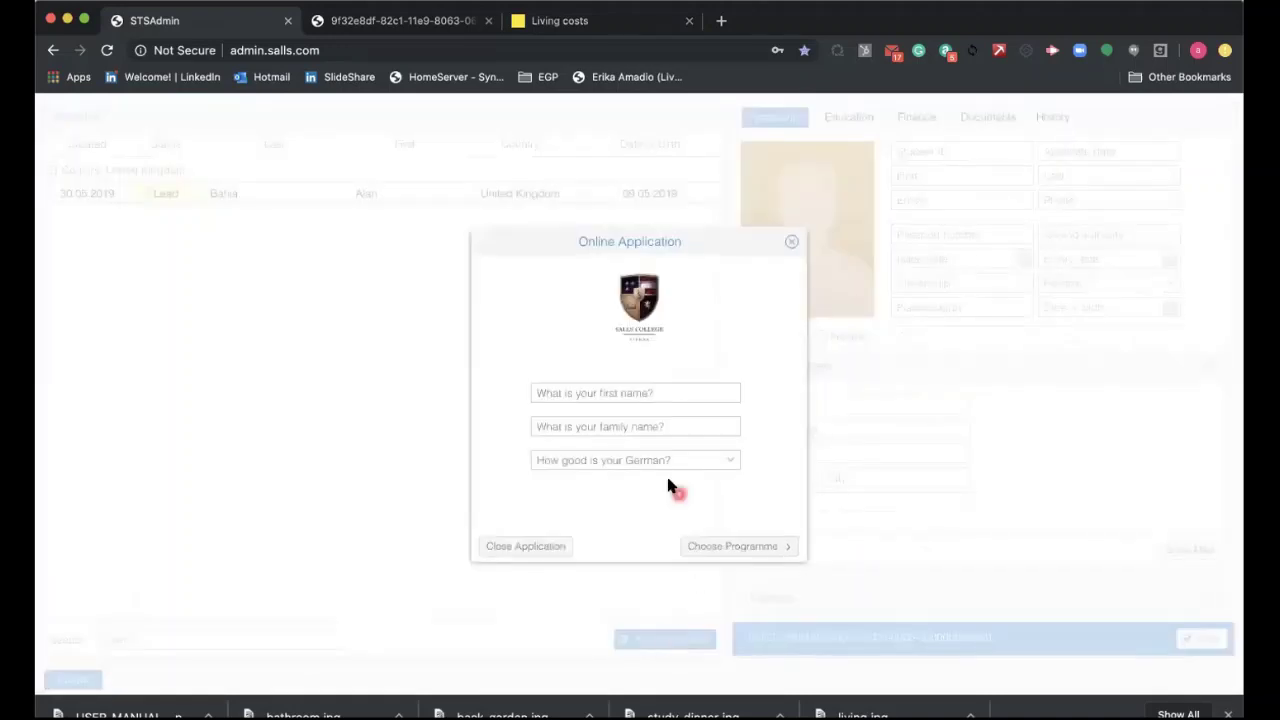
pyautogui.click(655, 390)
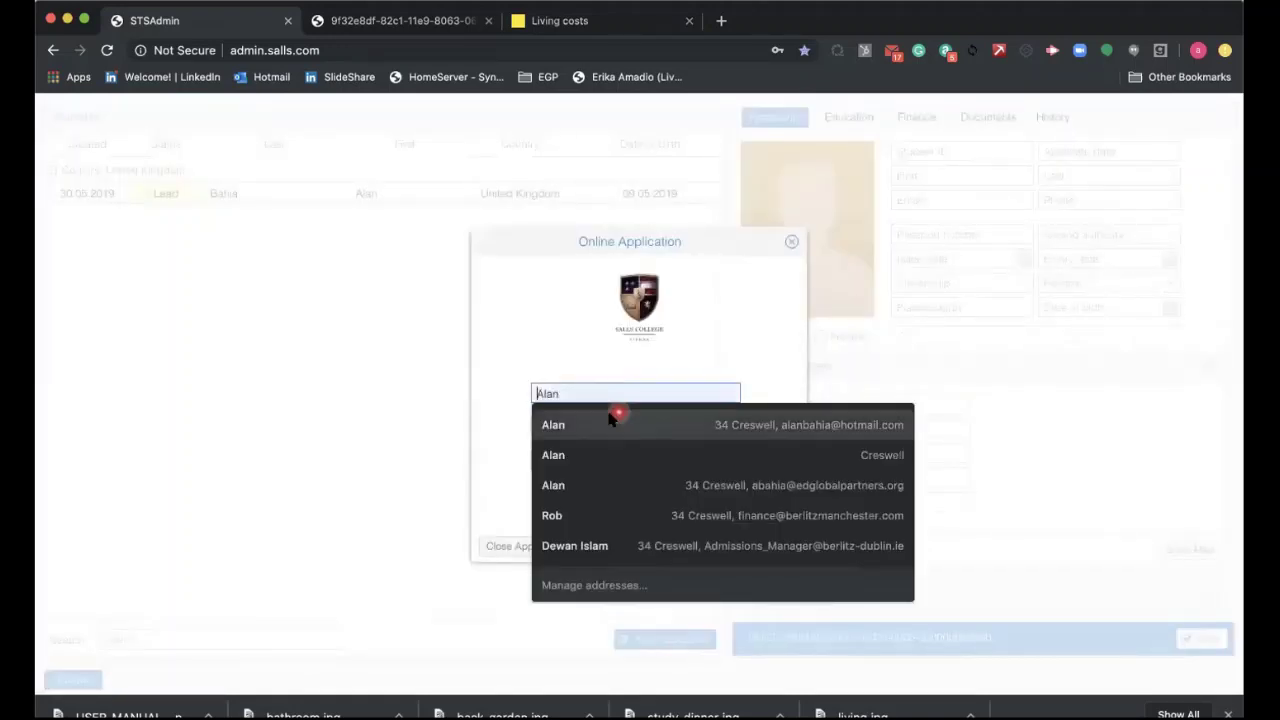
pyautogui.click(610, 420)
pyautogui.click(650, 427)
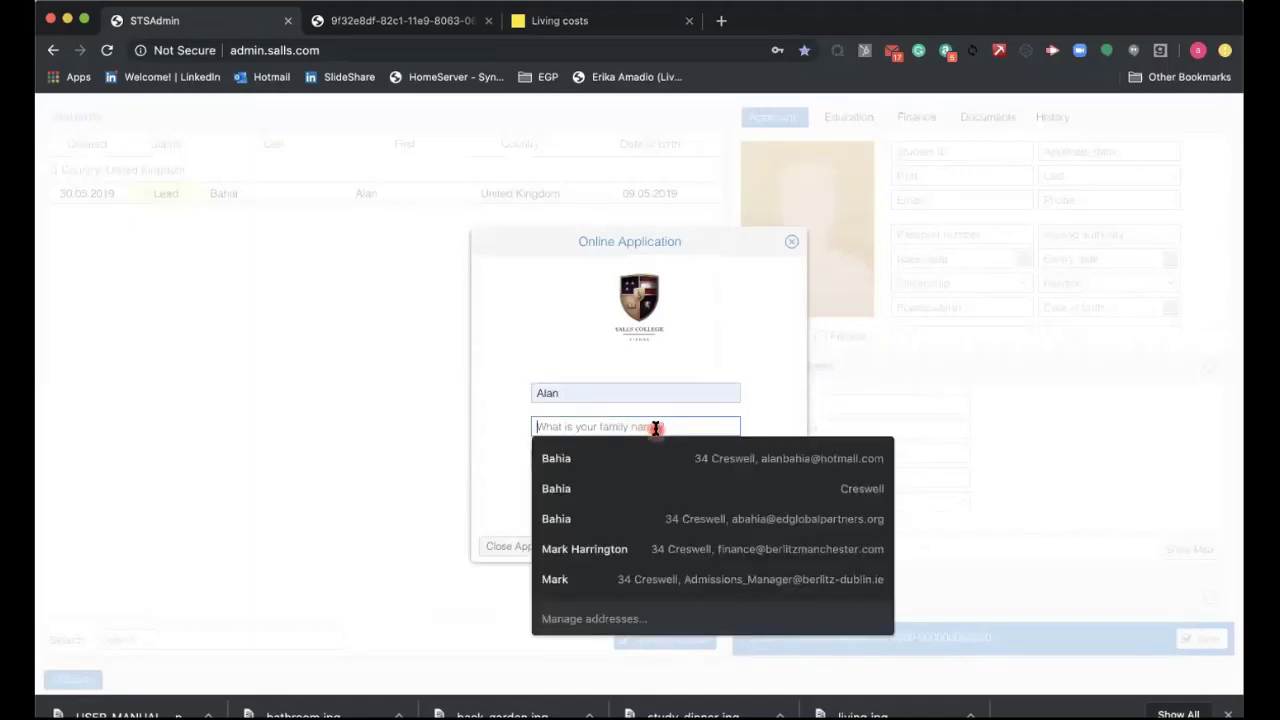
pyautogui.click(645, 458)
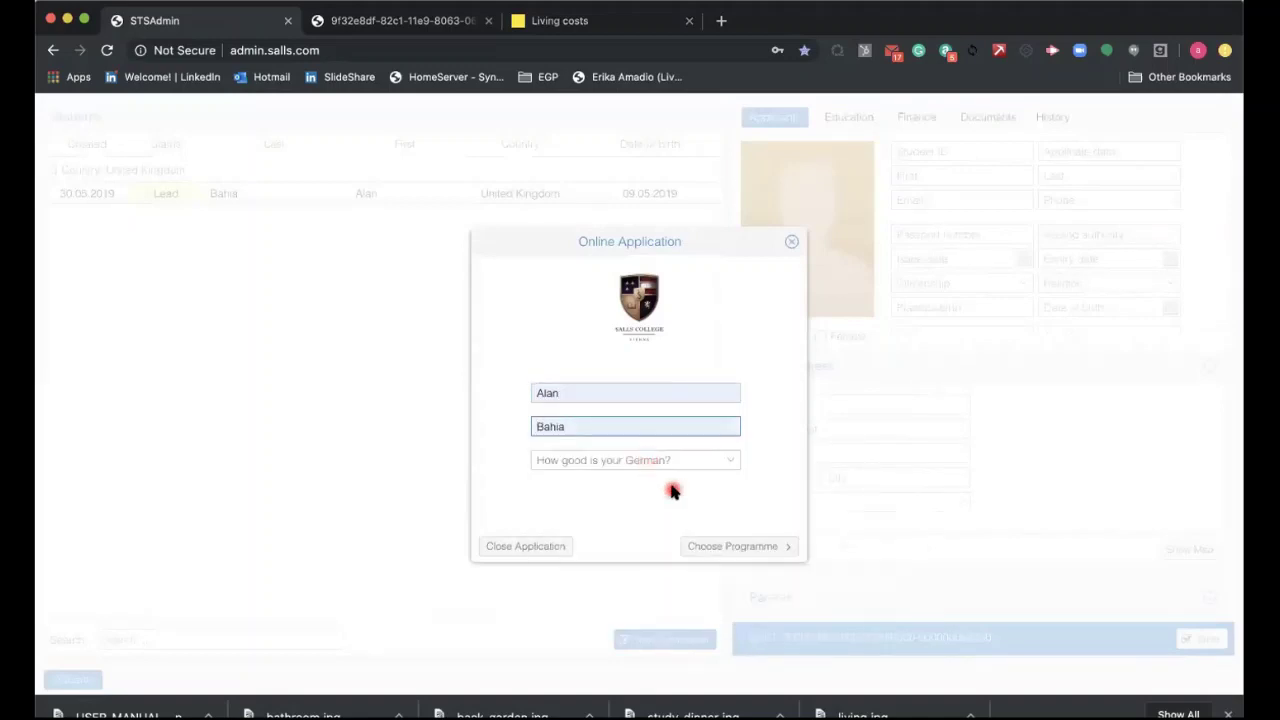
# Set the applicant's German level to "I am a beginner" and continue to the programme selection
pyautogui.click(691, 462)
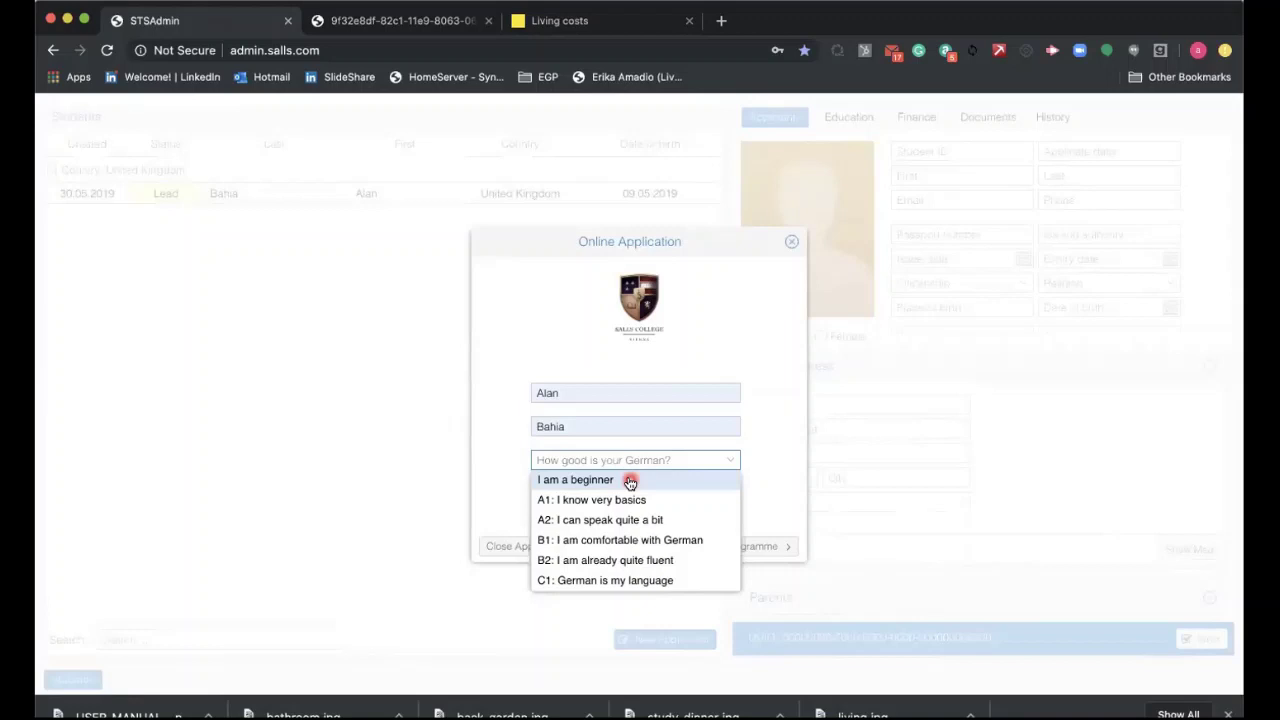
pyautogui.click(630, 480)
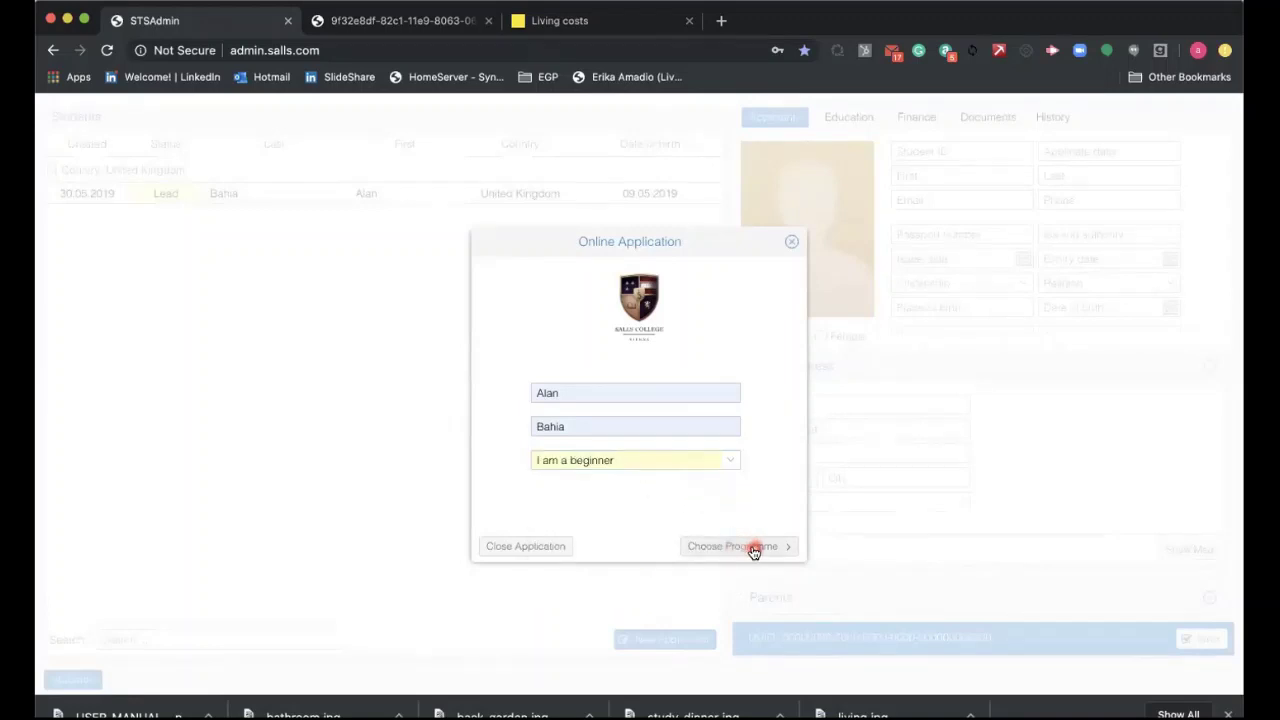
pyautogui.click(731, 462)
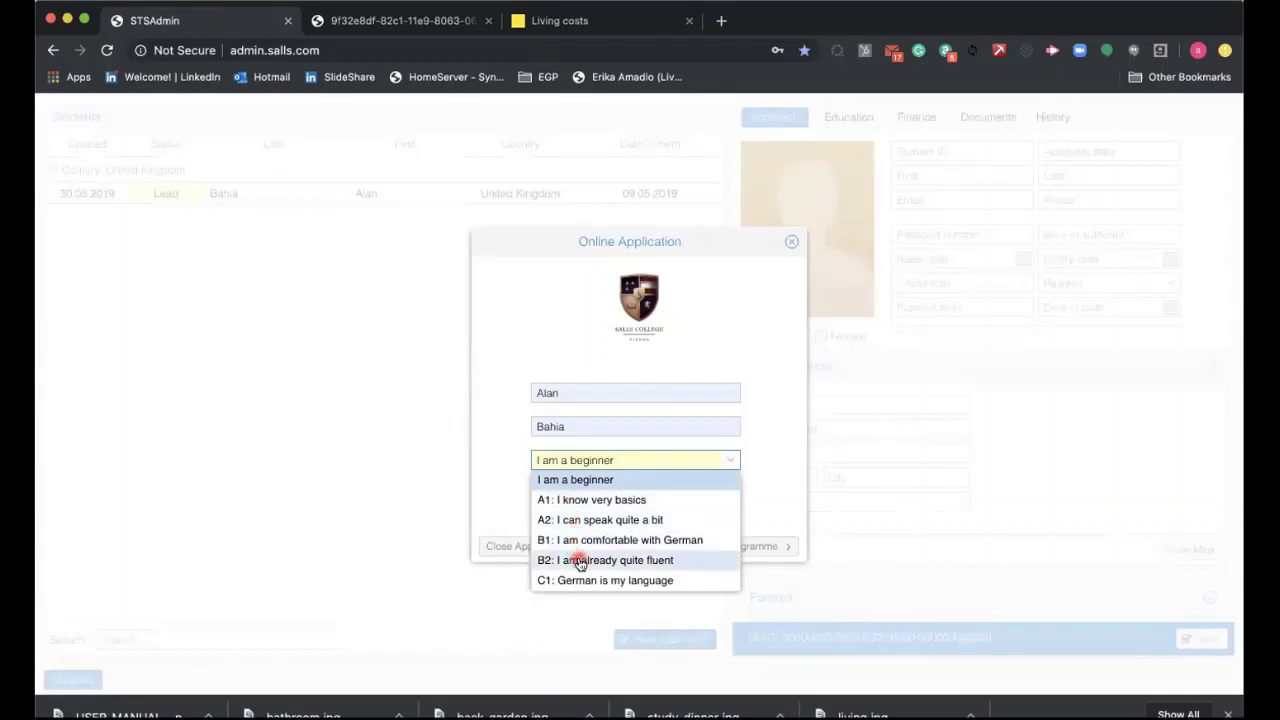
pyautogui.click(771, 500)
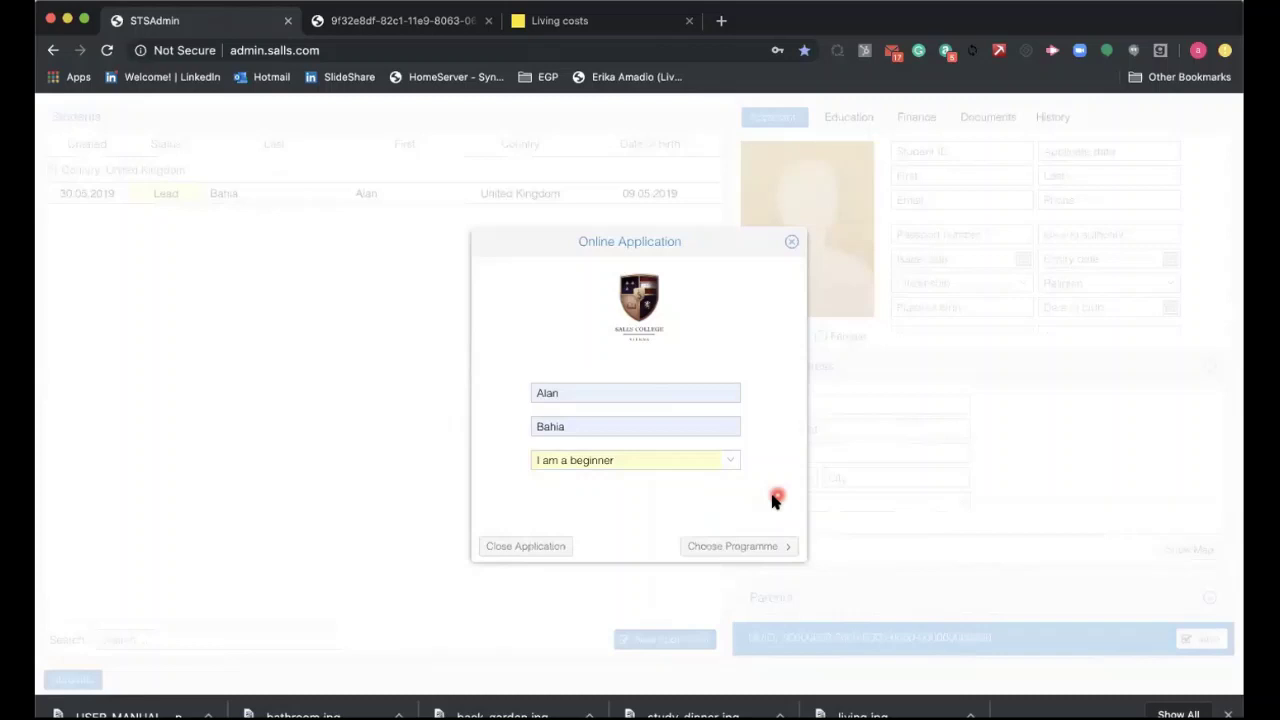
pyautogui.click(728, 548)
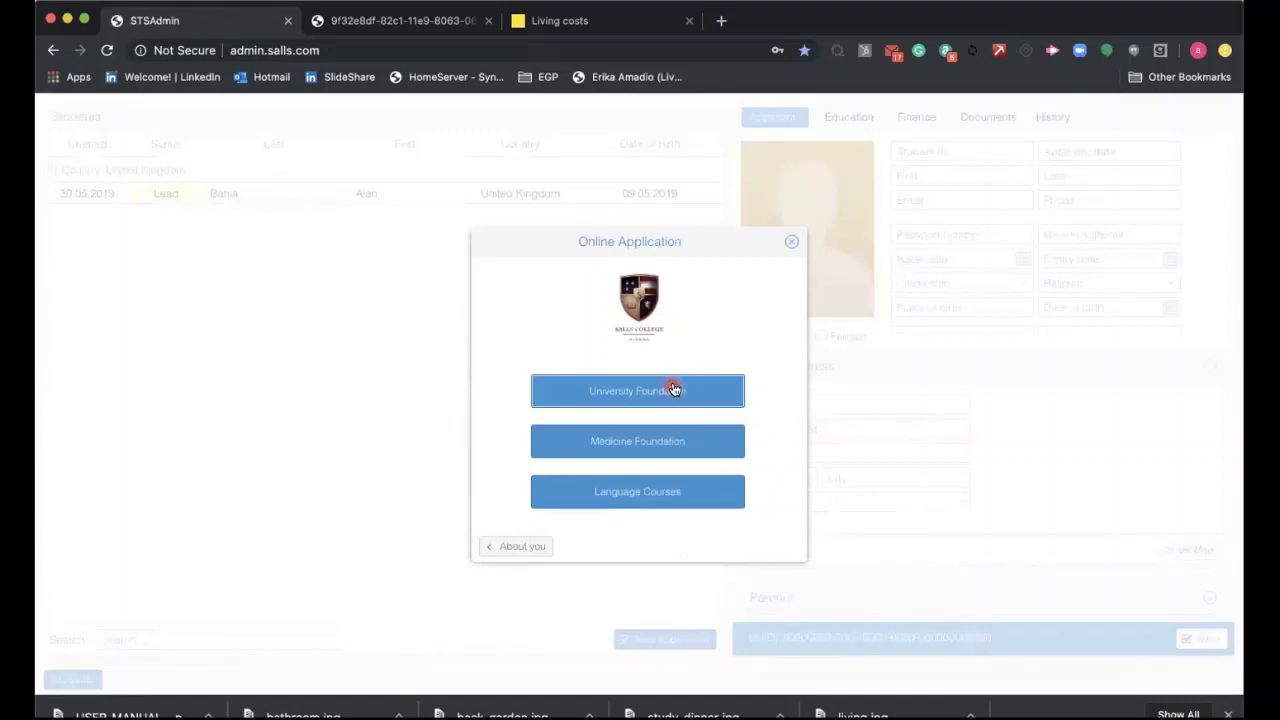
pyautogui.click(681, 446)
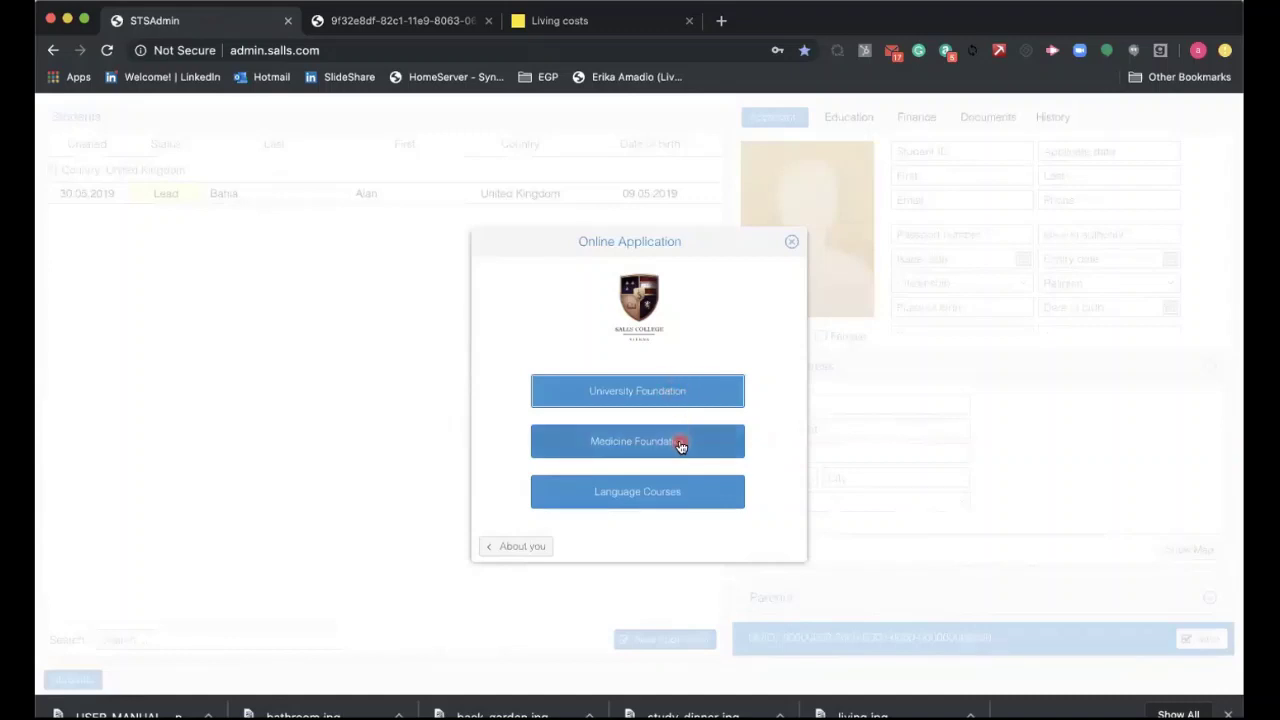
# Choose the University Foundation programme and review its fee breakdown and total
pyautogui.click(684, 503)
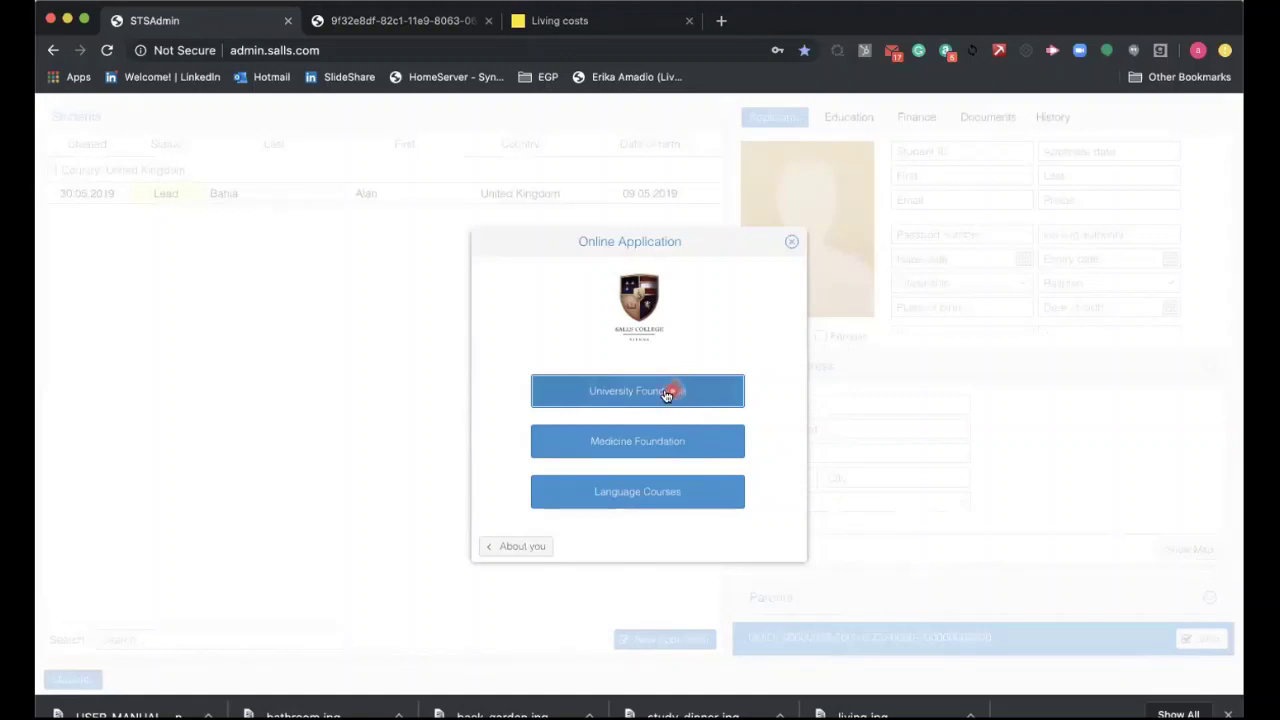
pyautogui.click(652, 394)
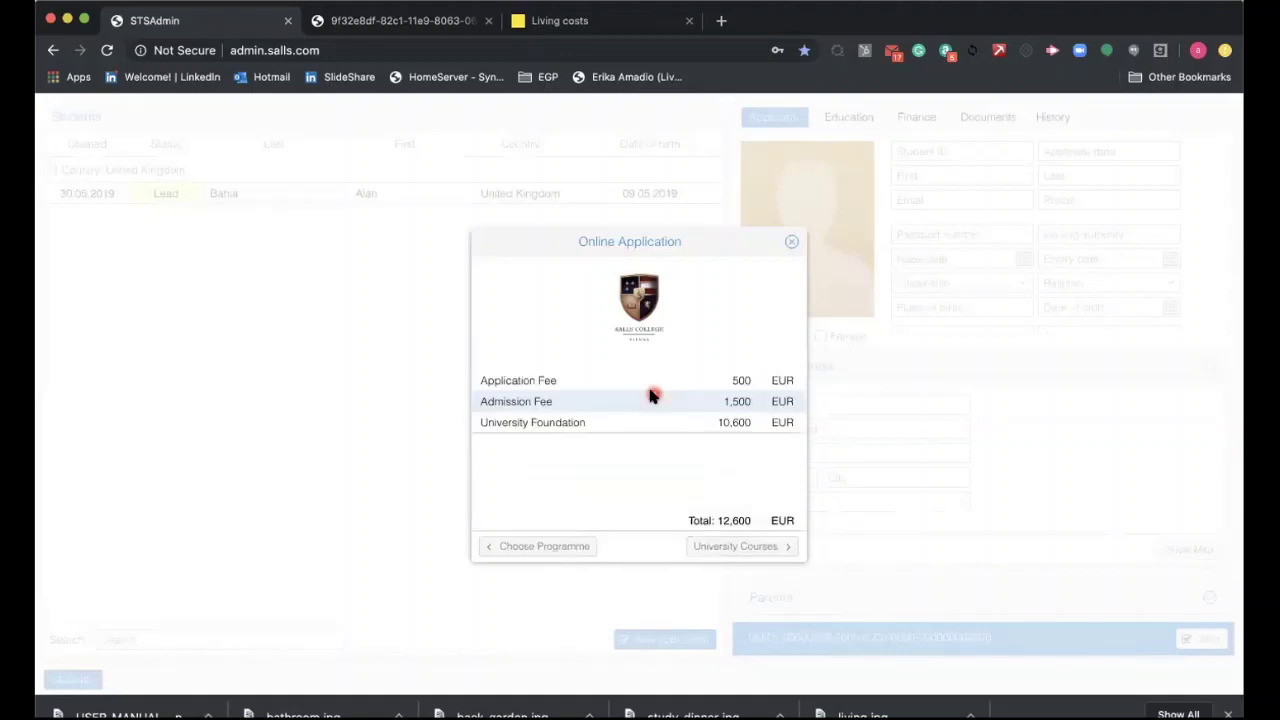
pyautogui.click(642, 476)
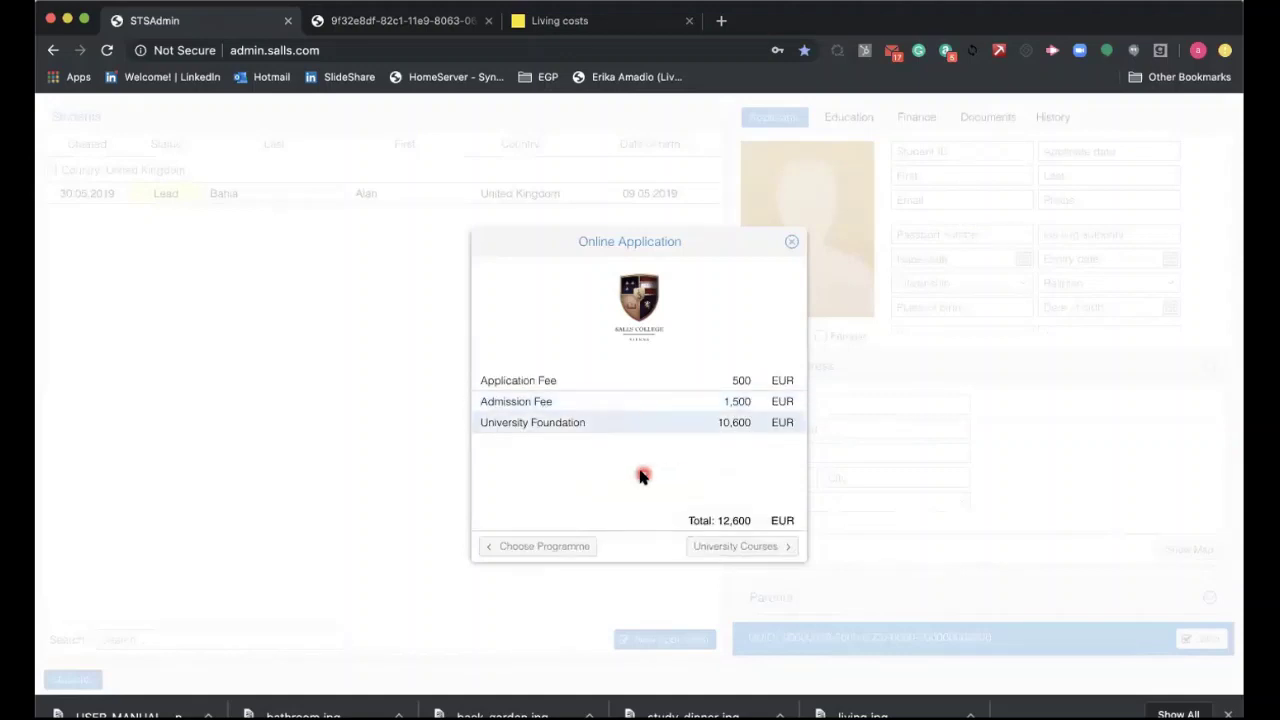
pyautogui.click(571, 400)
pyautogui.click(577, 423)
pyautogui.click(660, 510)
pyautogui.click(685, 503)
pyautogui.click(671, 519)
pyautogui.click(560, 550)
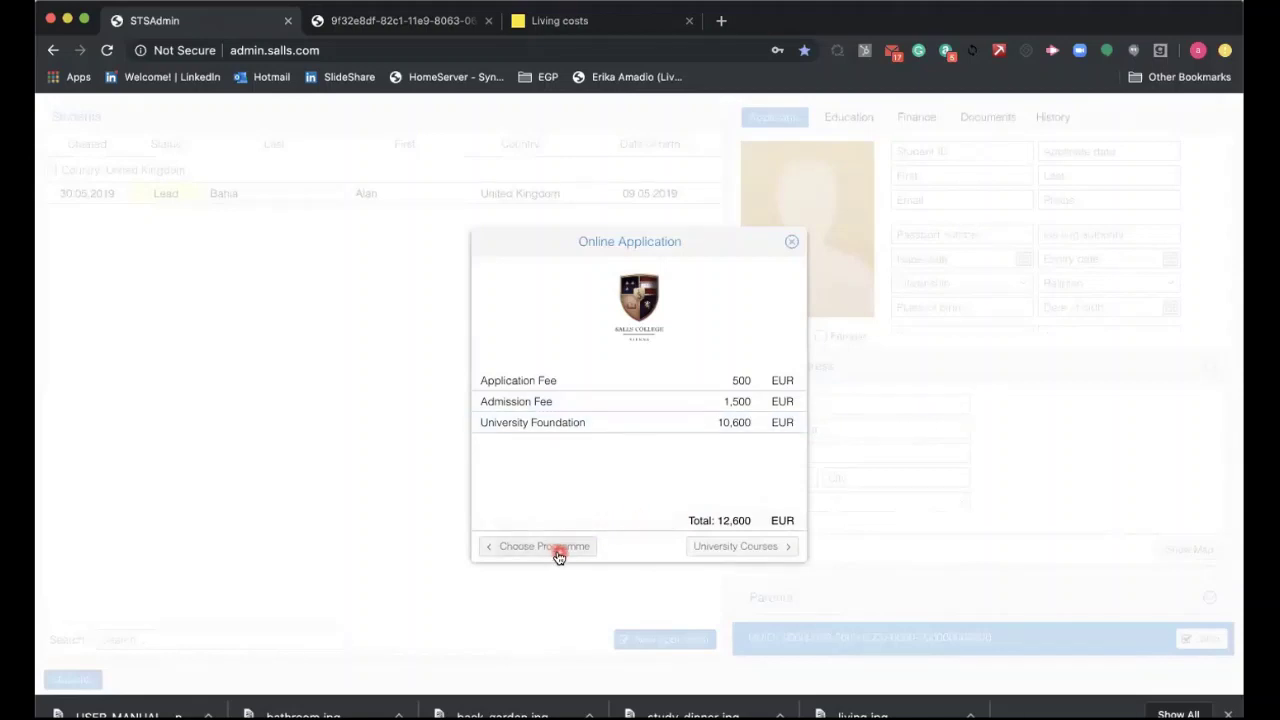
# Continue to the university courses and browse the degree programmes grouped by university
pyautogui.click(749, 557)
pyautogui.click(749, 557)
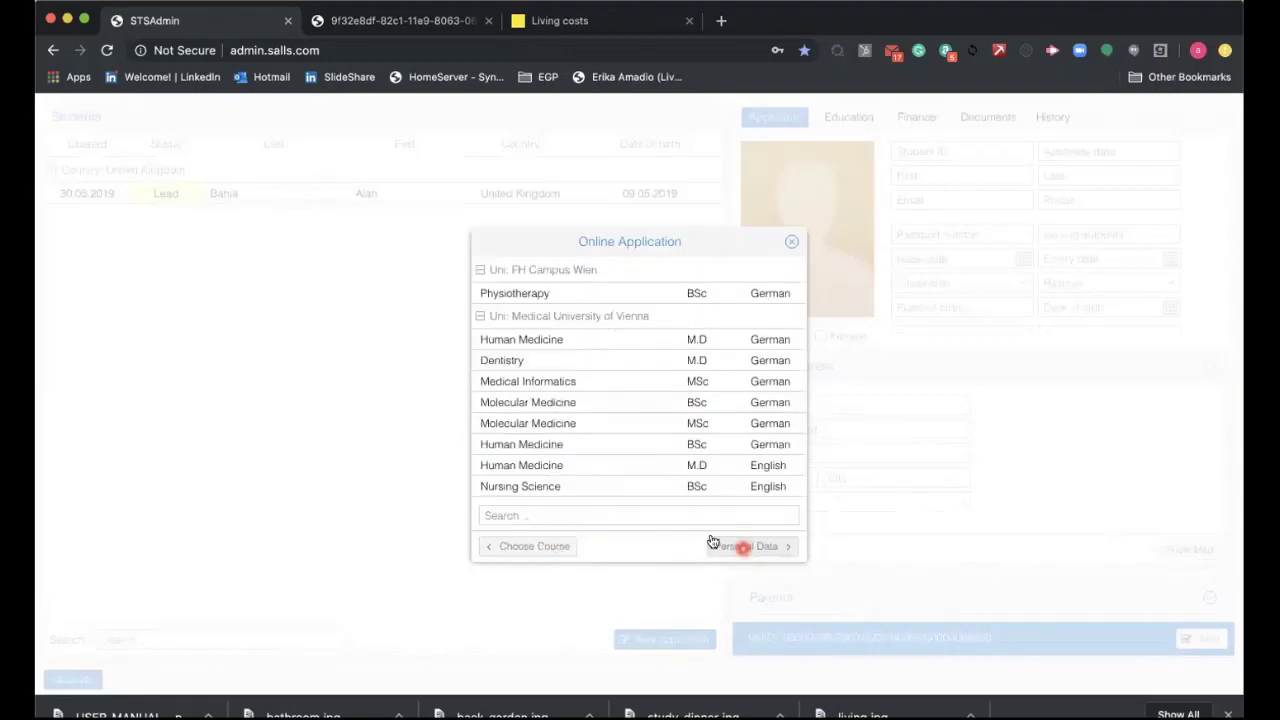
pyautogui.click(603, 386)
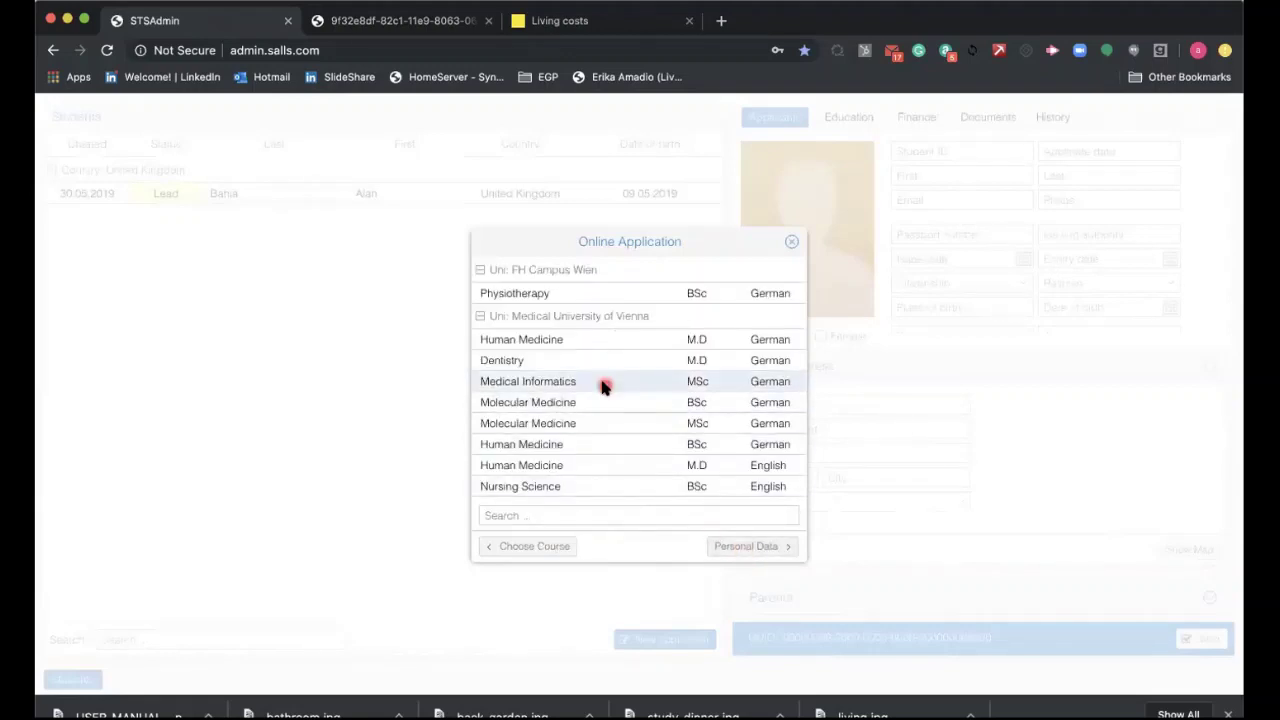
pyautogui.scroll(-2, 603, 386)
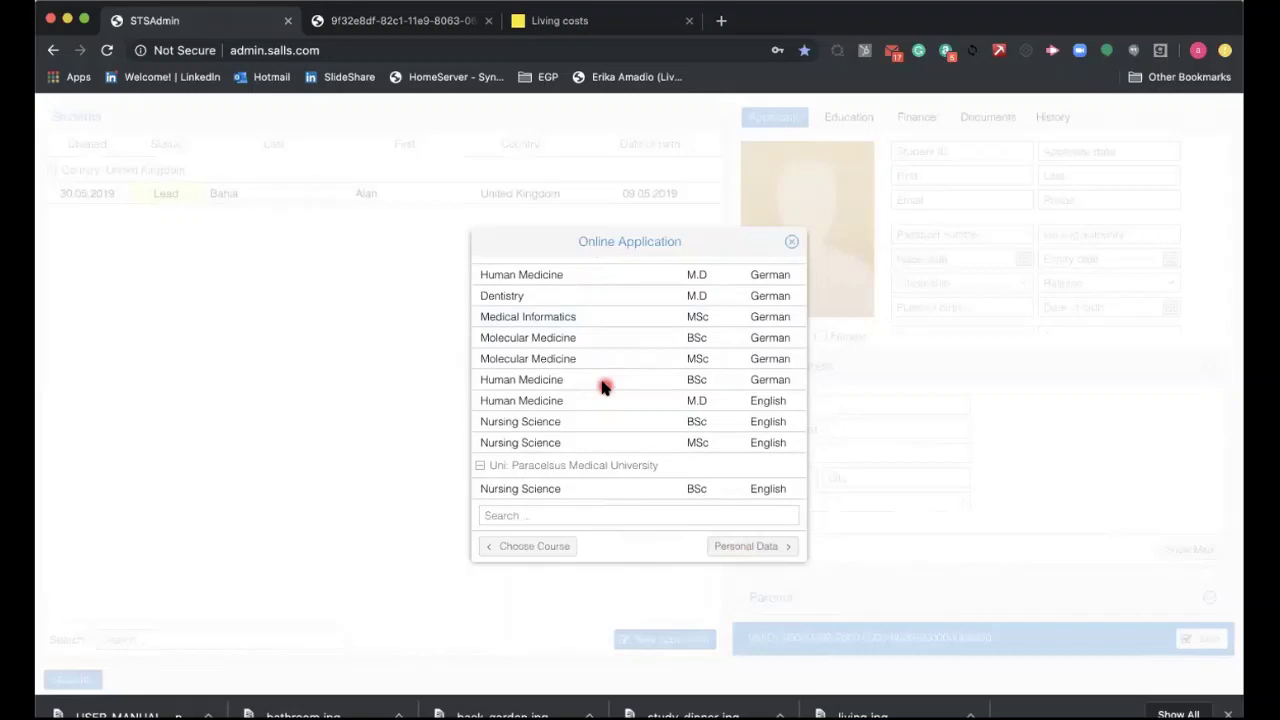
pyautogui.scroll(2, 603, 386)
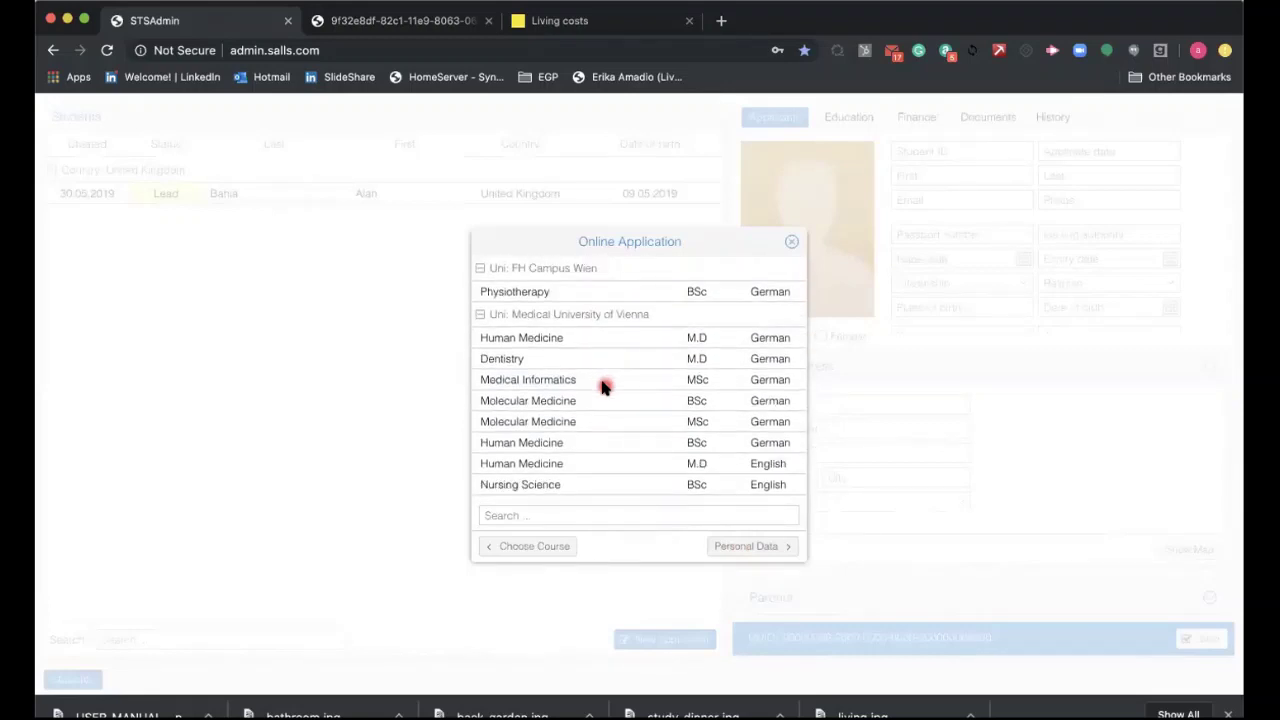
pyautogui.scroll(-5, 603, 386)
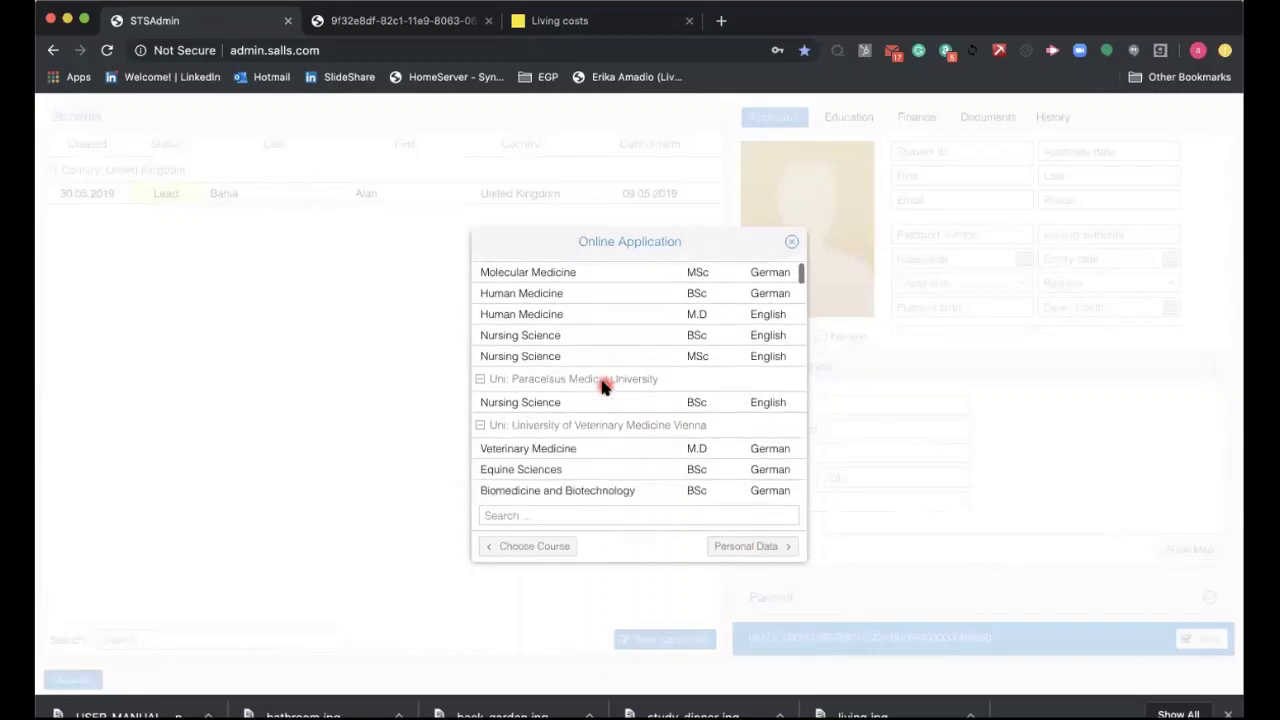
pyautogui.scroll(-1, 603, 384)
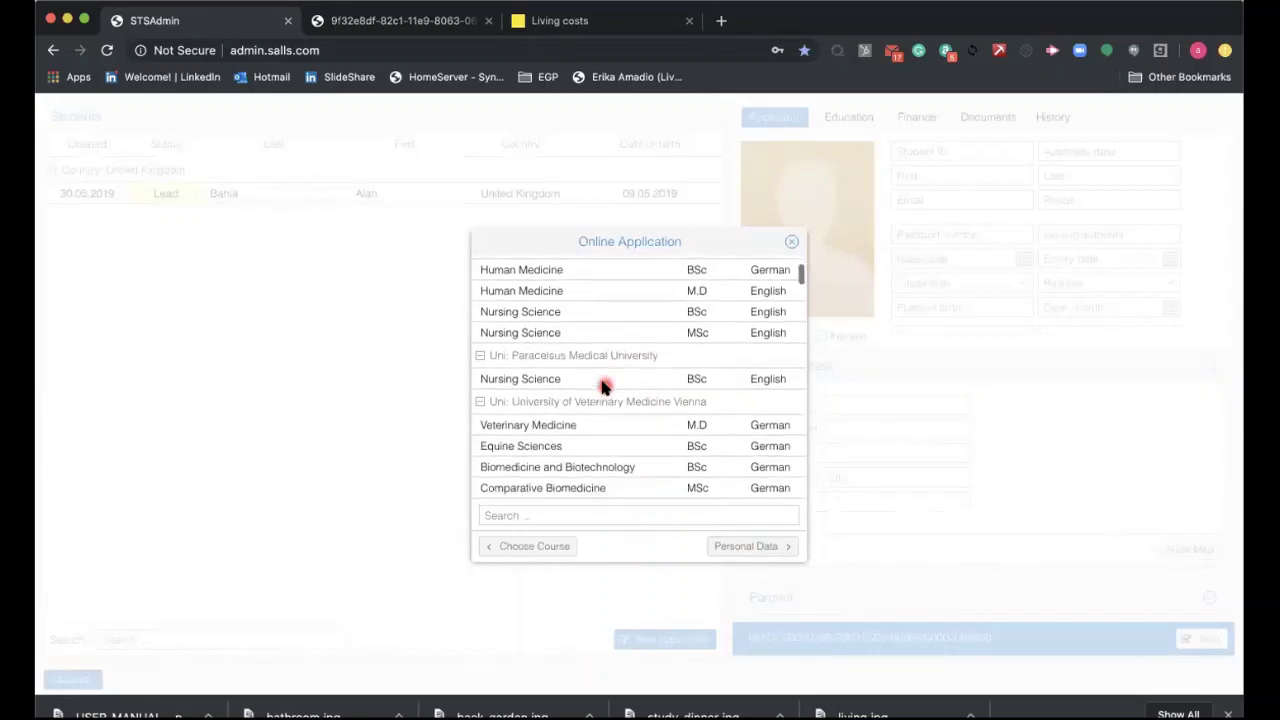
# Filter the courses by "business", choose the University of Vienna's German-taught Business Administration MSc and continue to the personal data
pyautogui.click(560, 514)
pyautogui.write('business')
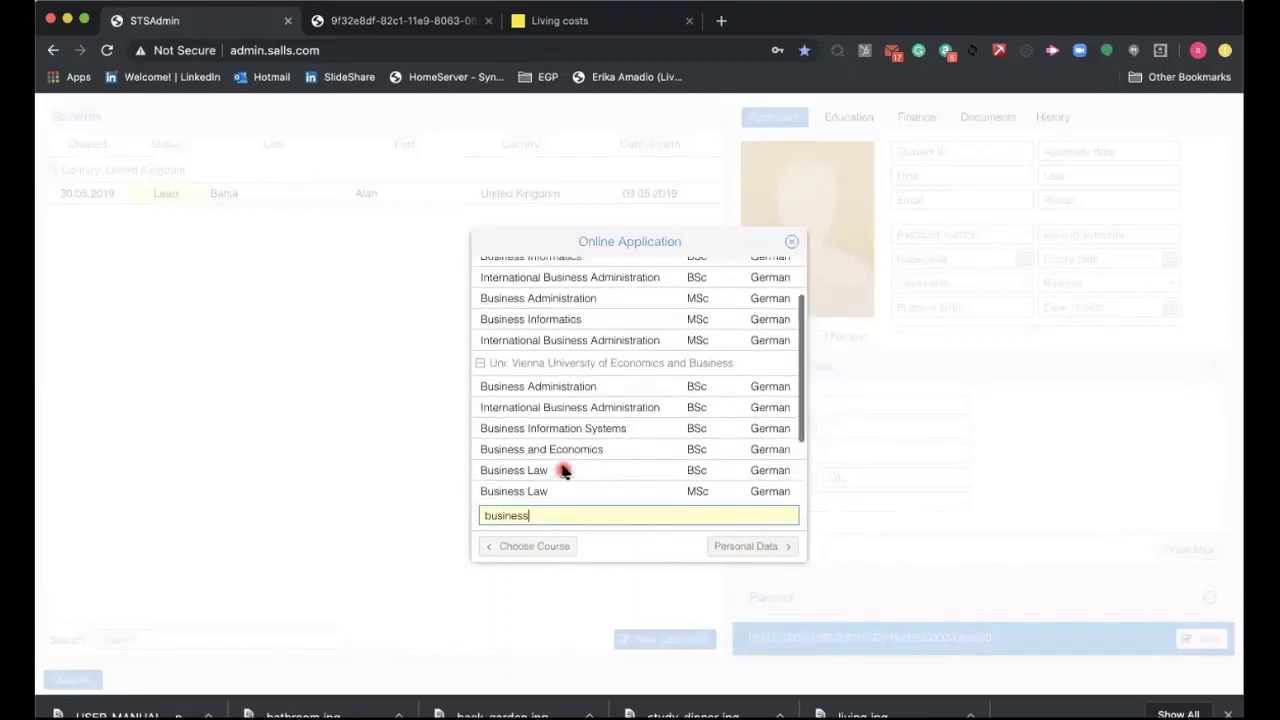
pyautogui.click(574, 299)
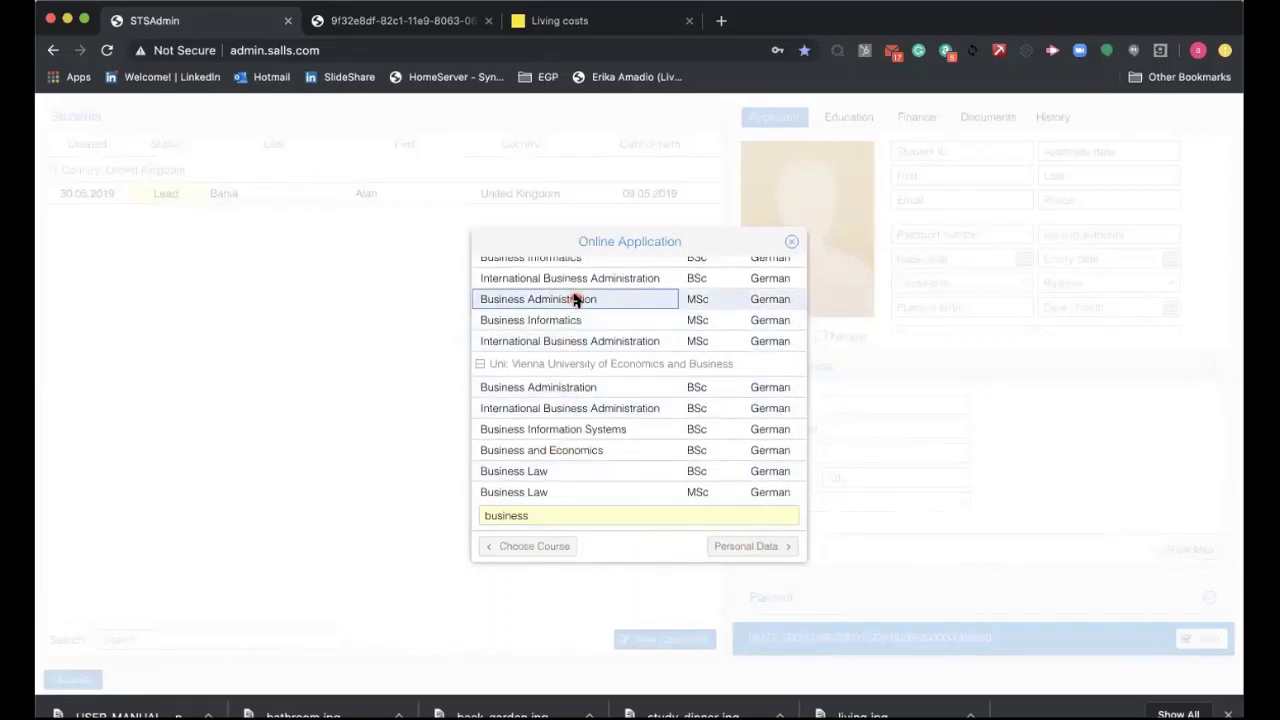
pyautogui.click(741, 546)
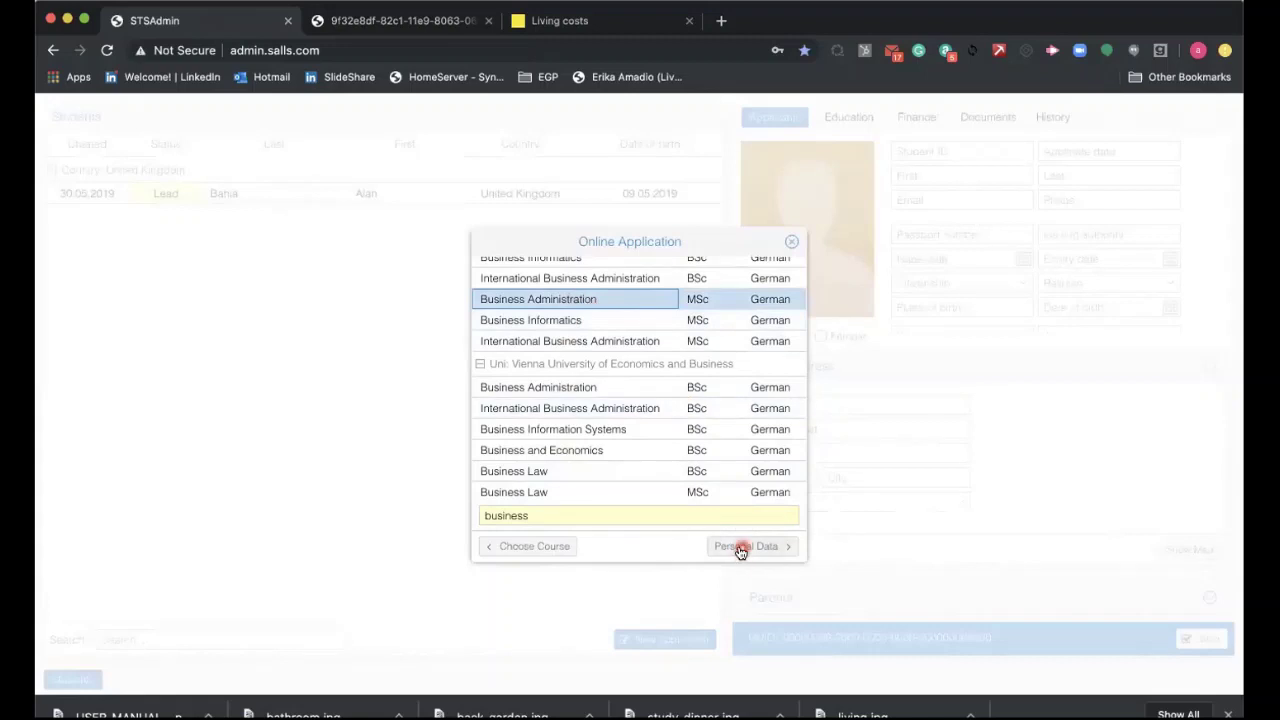
pyautogui.click(741, 548)
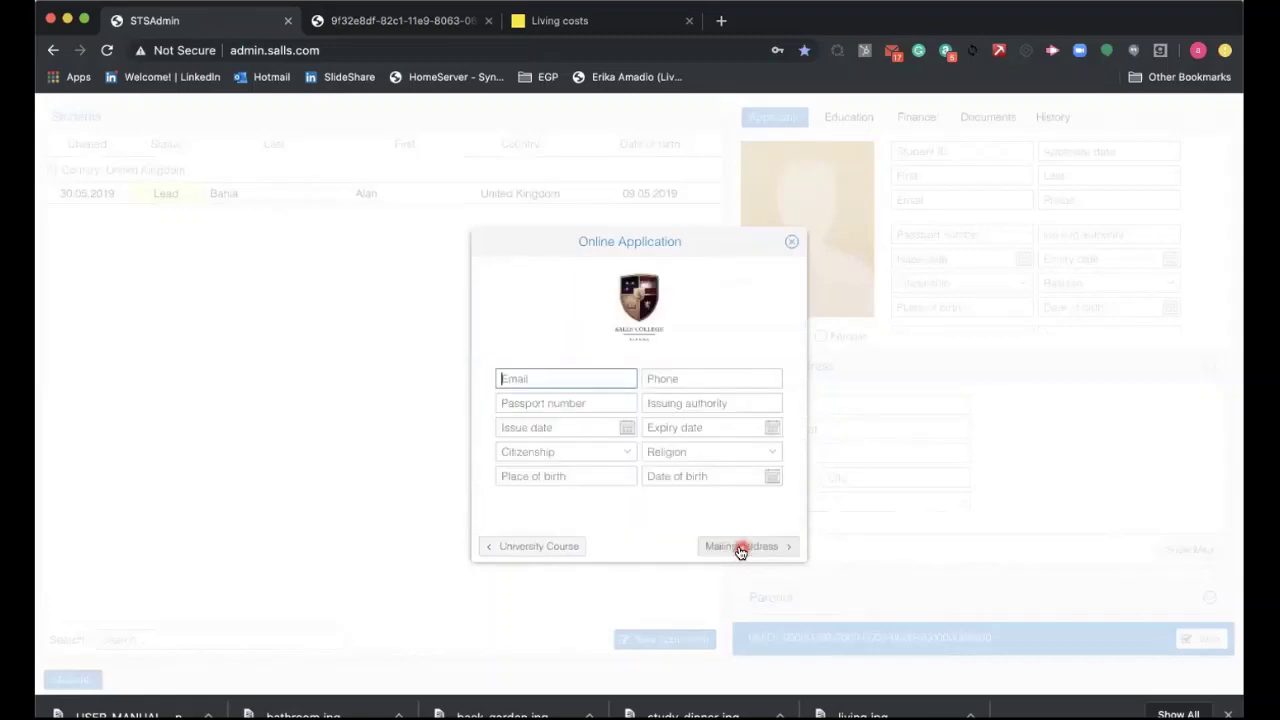
# Return to the course list, switch the choice to the University of Vienna's Business Administration BSc and continue to the personal data
pyautogui.click(521, 548)
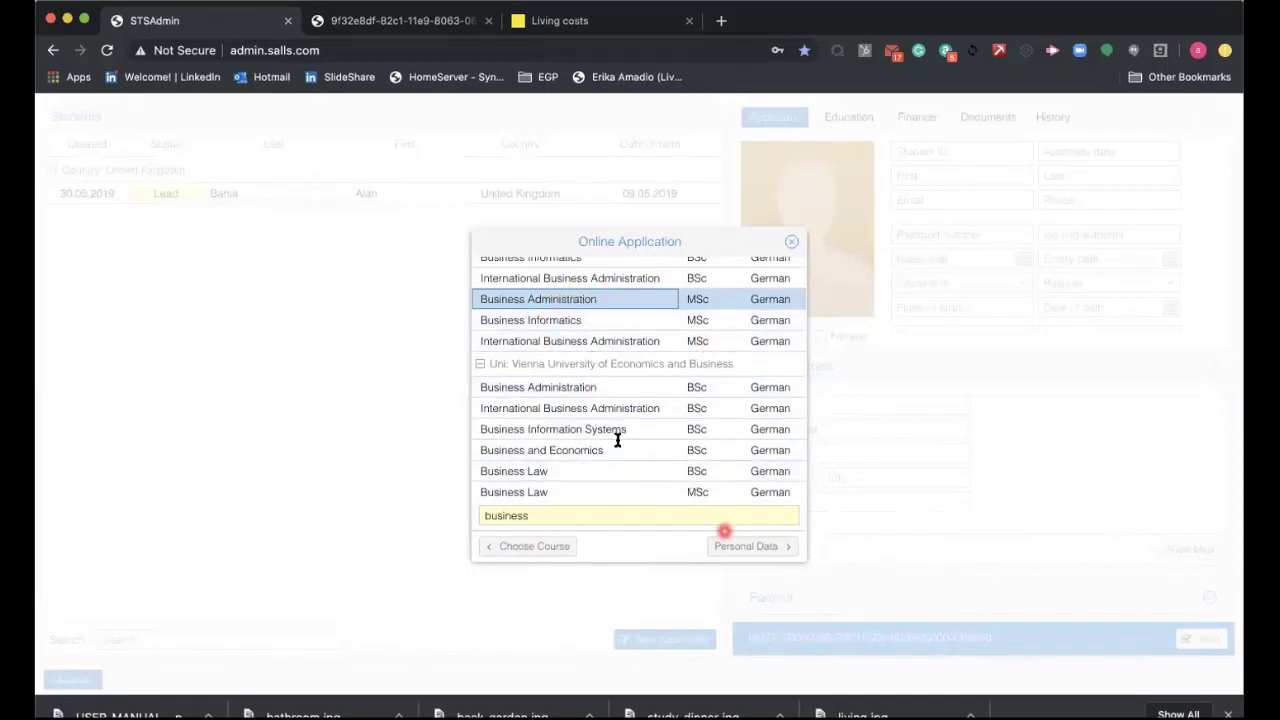
pyautogui.click(738, 548)
pyautogui.click(684, 296)
pyautogui.scroll(2, 697, 310)
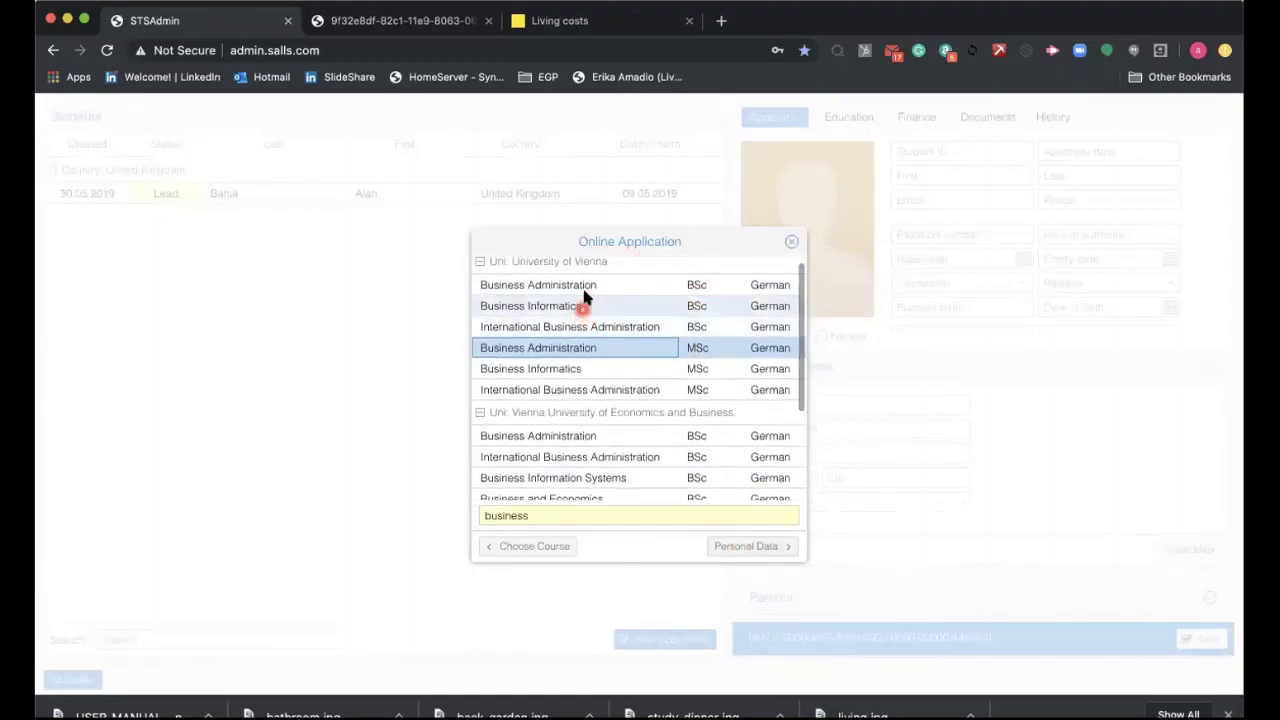
pyautogui.click(590, 287)
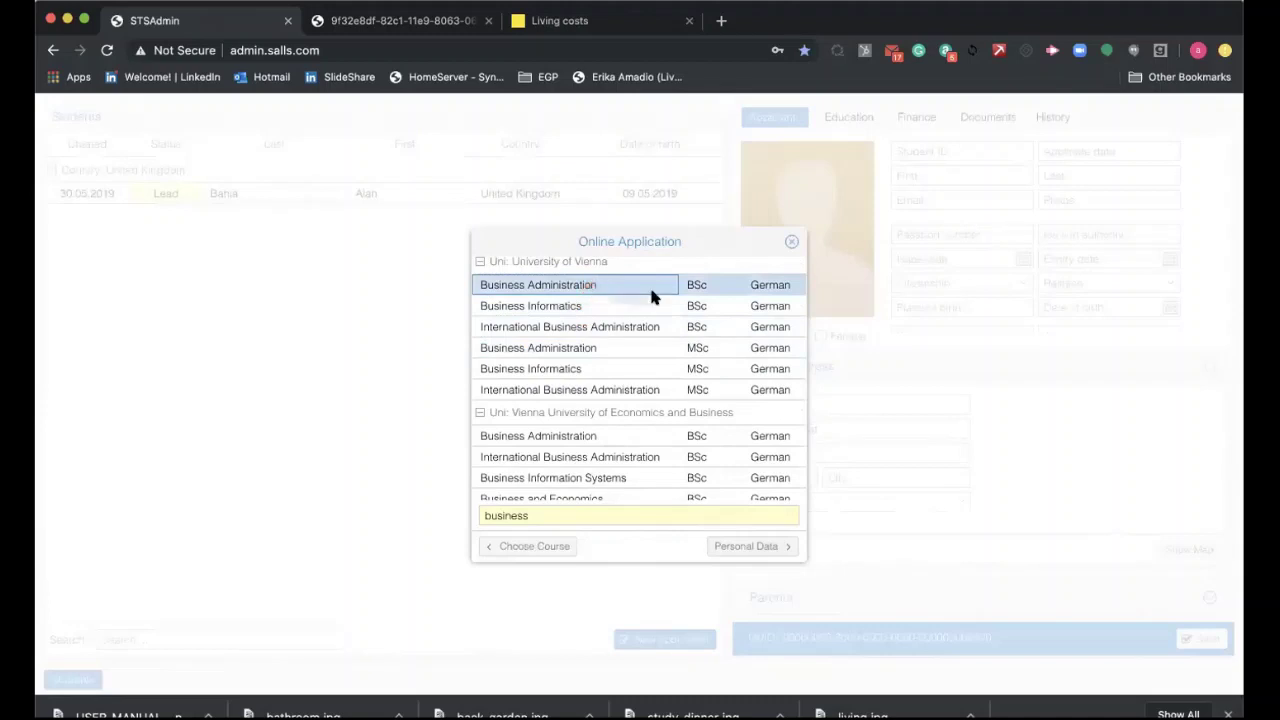
pyautogui.click(720, 288)
pyautogui.click(751, 546)
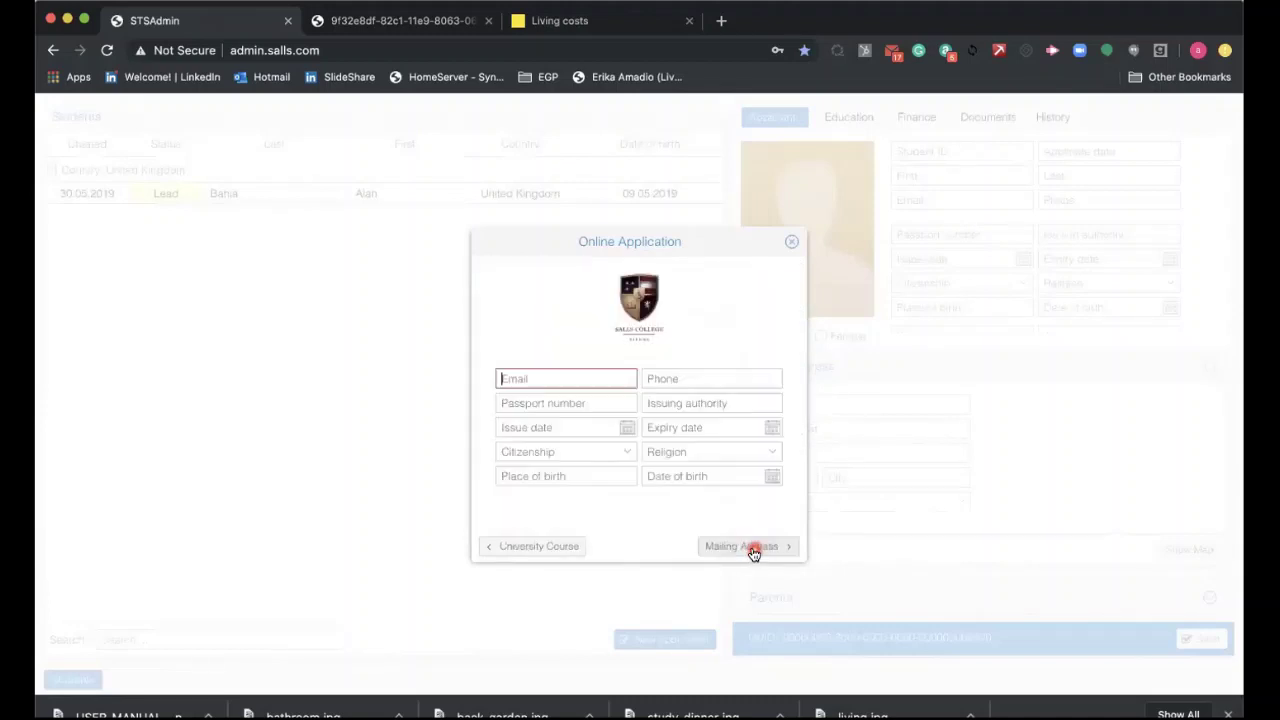
# Look over the personal data fields the application requires and close the online application without submitting it
pyautogui.click(664, 452)
pyautogui.click(600, 376)
pyautogui.click(592, 389)
pyautogui.click(684, 388)
pyautogui.click(791, 247)
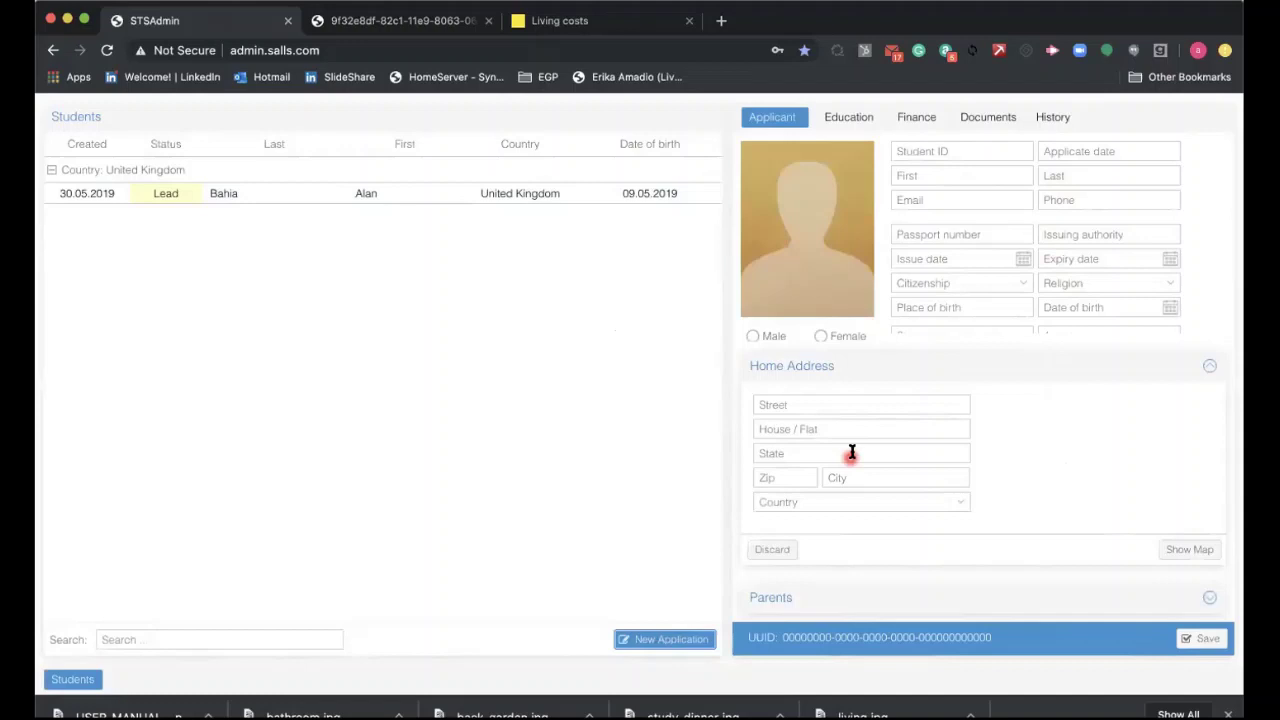
# Look over the blank student record's parents, home address, education, finance and documents sections
pyautogui.click(1209, 368)
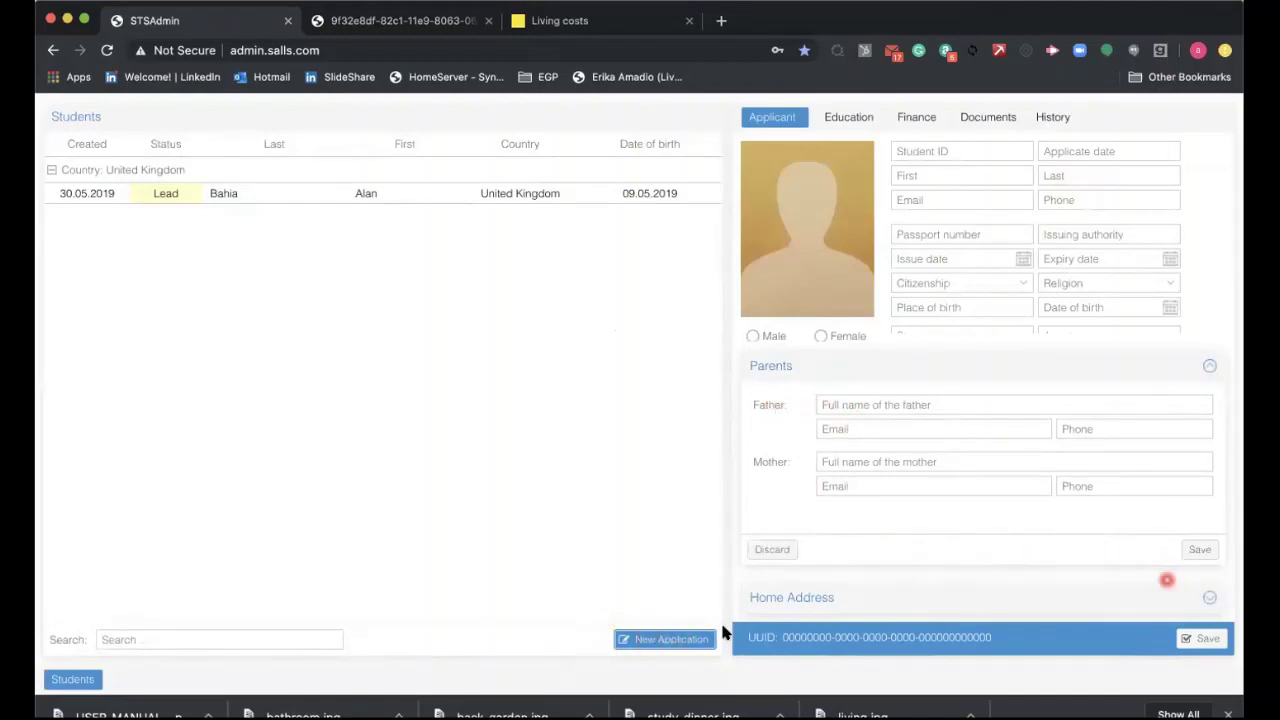
pyautogui.click(1209, 598)
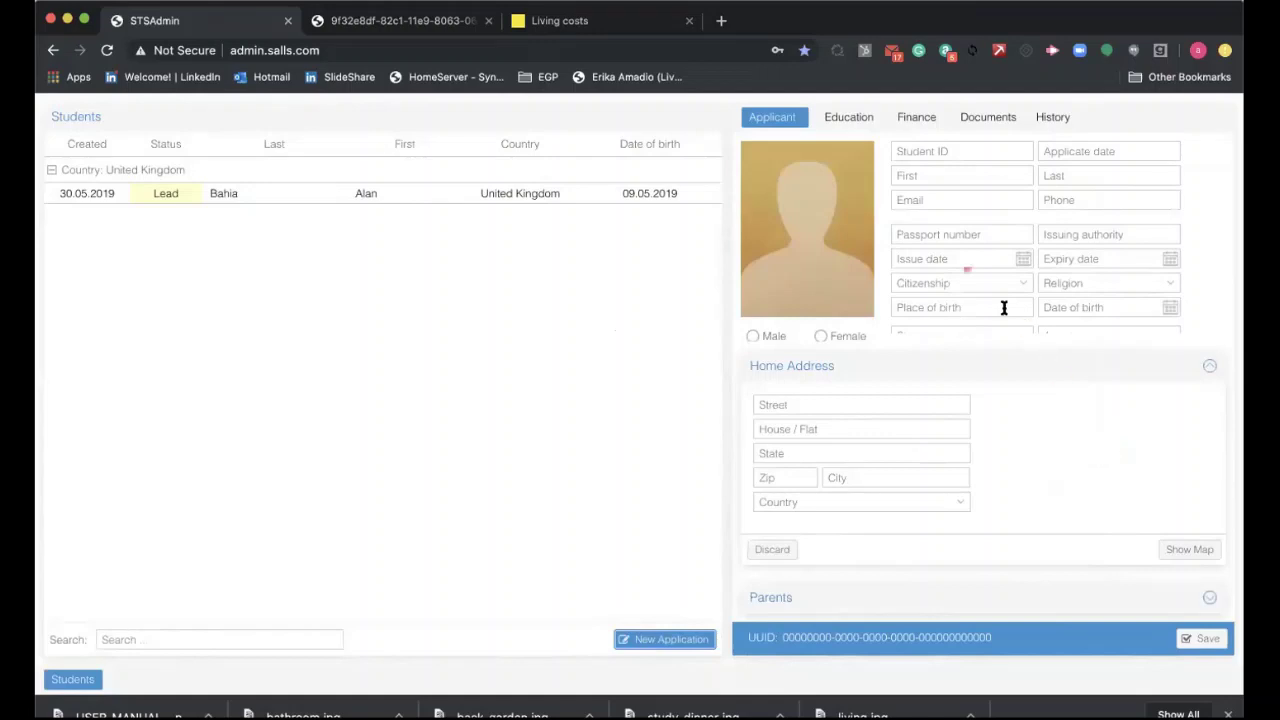
pyautogui.click(855, 120)
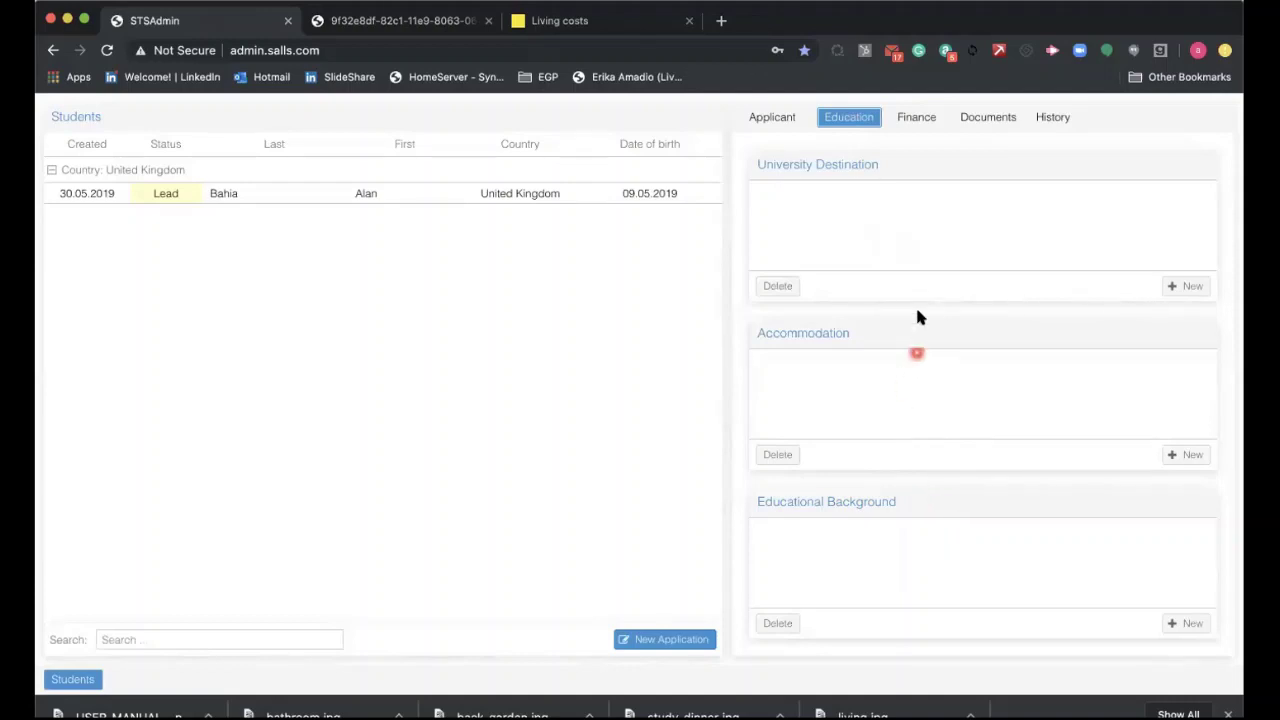
pyautogui.click(921, 251)
pyautogui.click(921, 288)
pyautogui.click(655, 639)
pyautogui.click(928, 124)
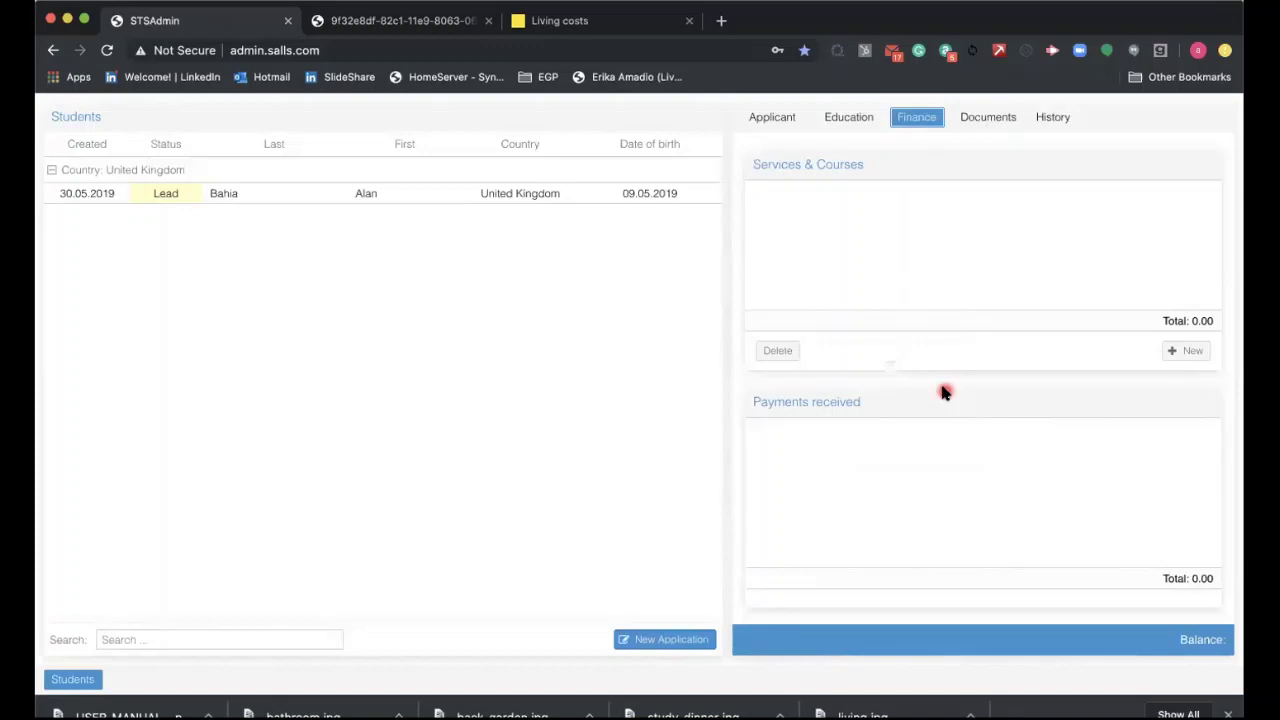
pyautogui.click(976, 122)
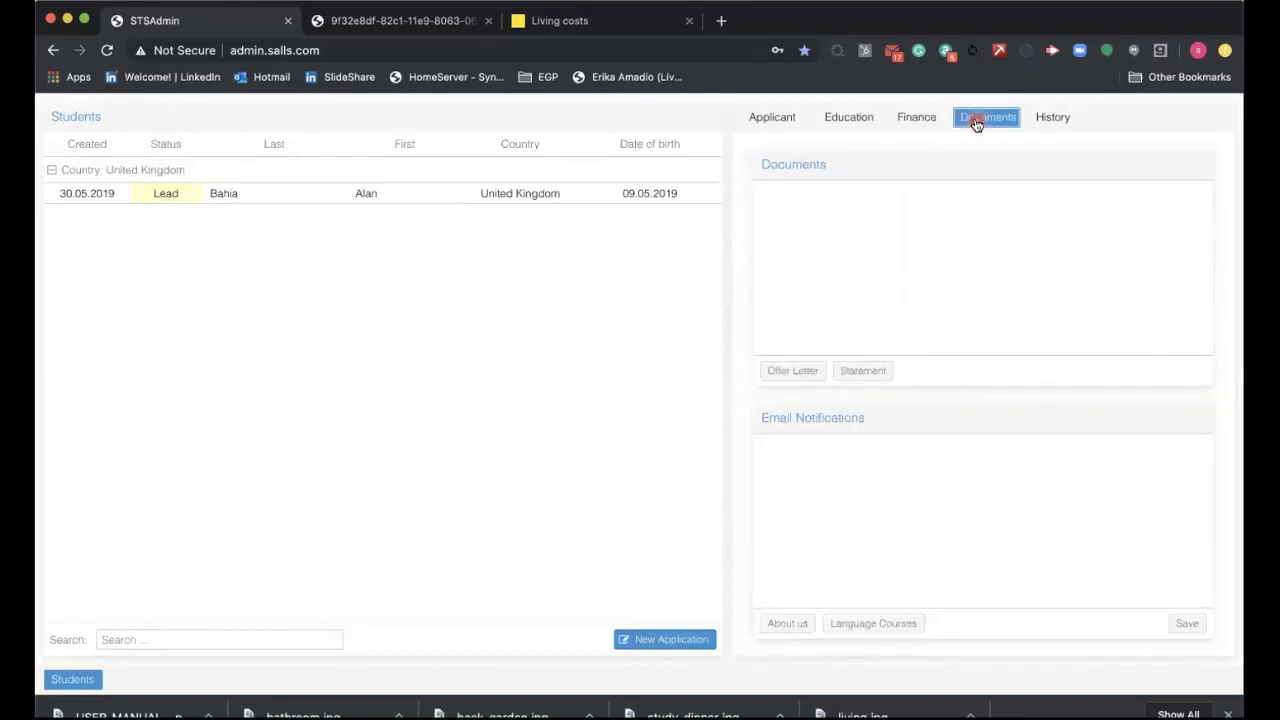
# Open the existing United Kingdom student's record, check its fees and documents, and generate an offer letter
pyautogui.click(228, 197)
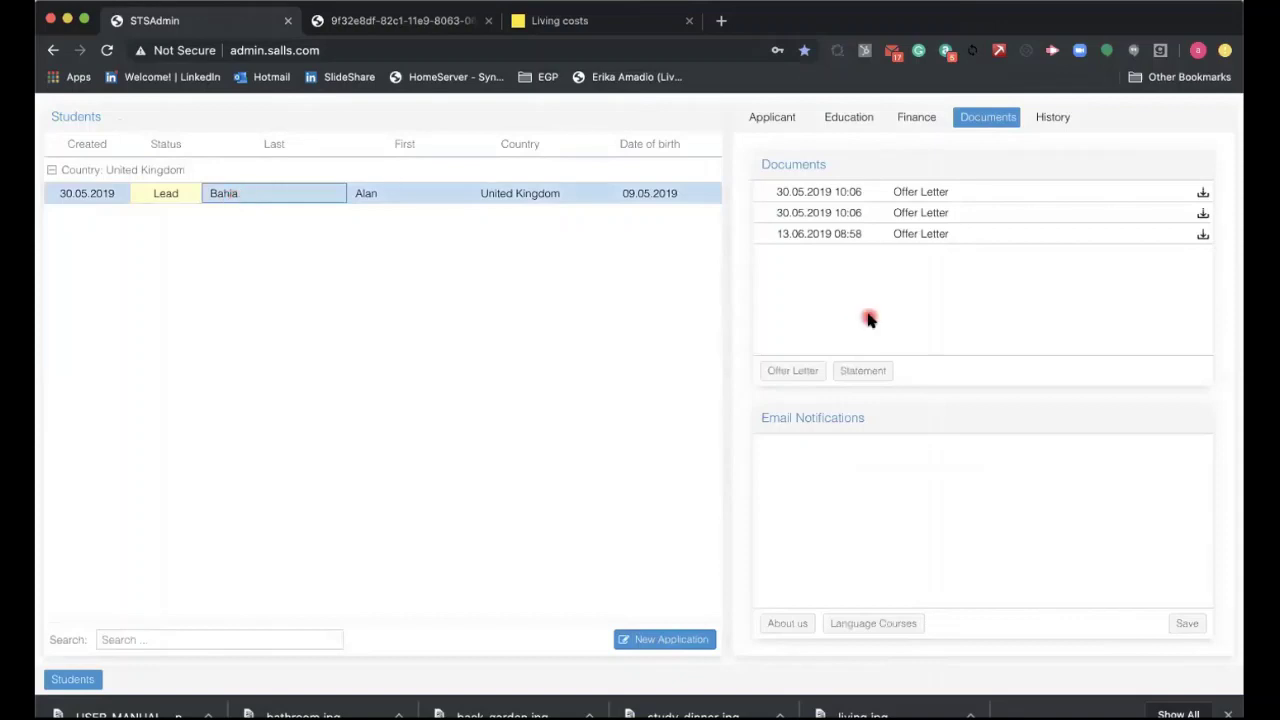
pyautogui.click(925, 119)
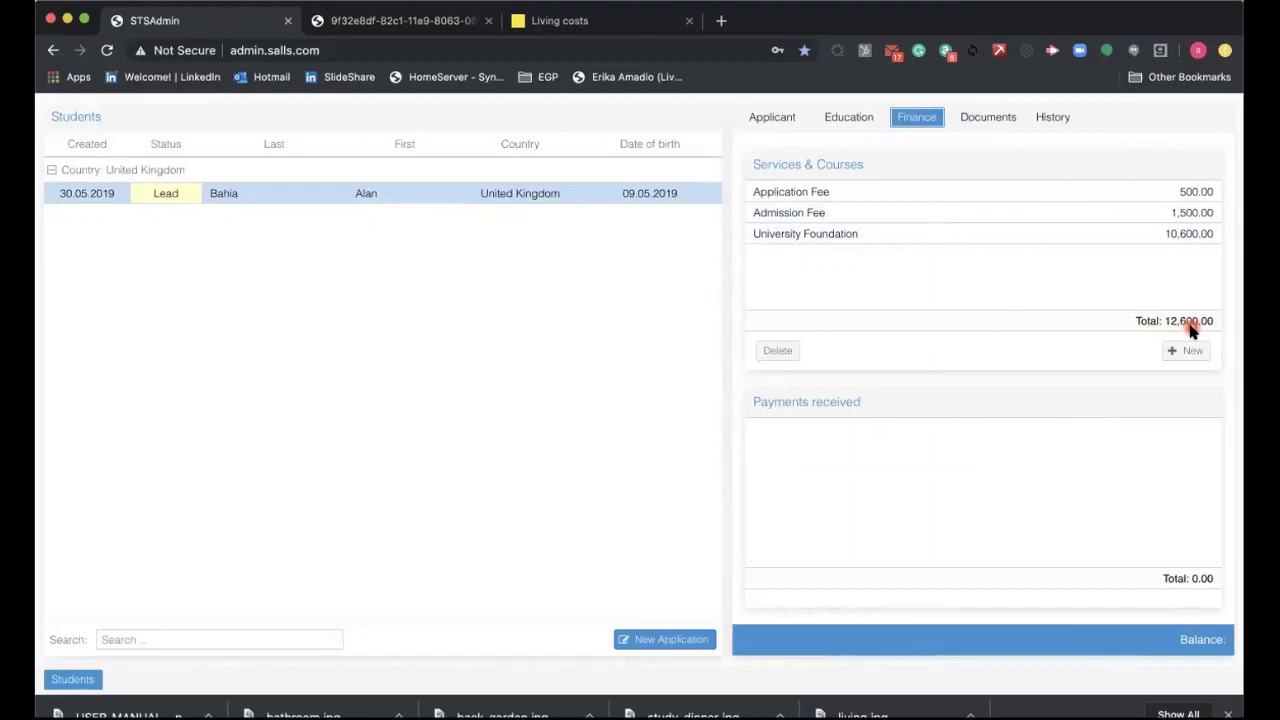
pyautogui.click(989, 120)
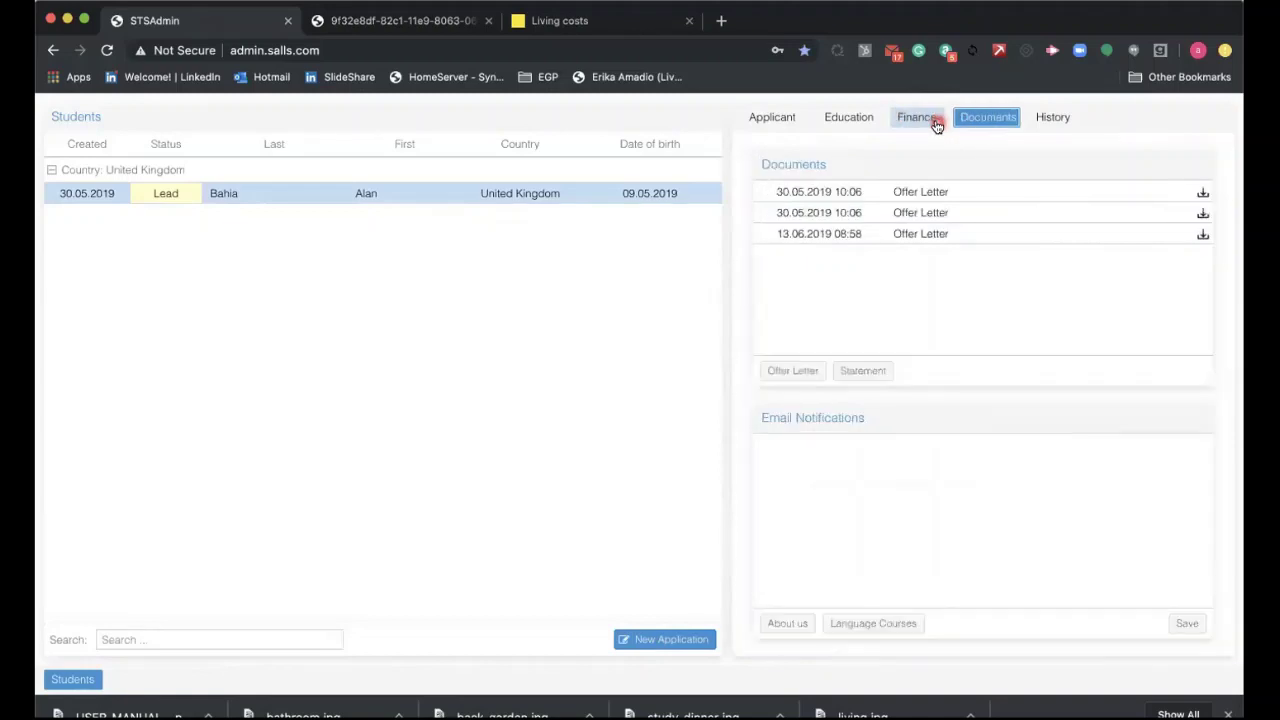
pyautogui.click(793, 371)
pyautogui.click(860, 557)
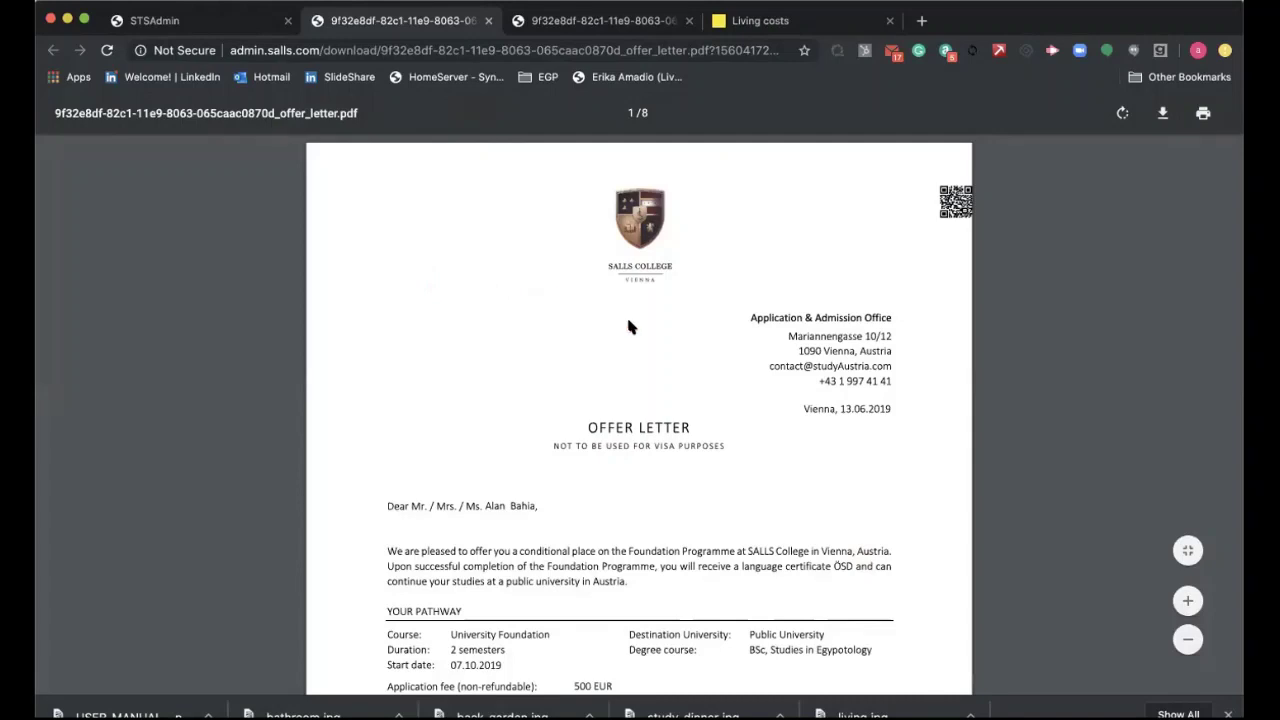
# Read the offer letter's first page, covering the pathway details, the fee breakdown and the steps for accepting the offer
pyautogui.click(678, 358)
pyautogui.scroll(-2, 678, 358)
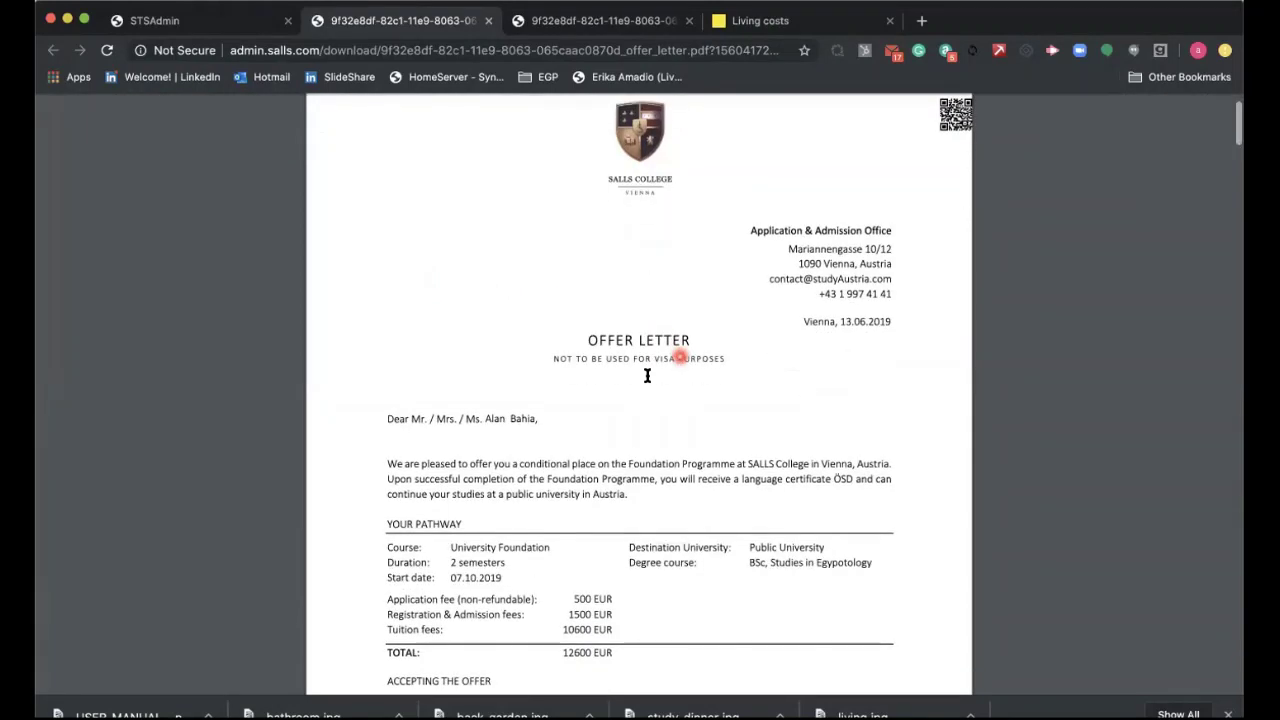
pyautogui.click(483, 437)
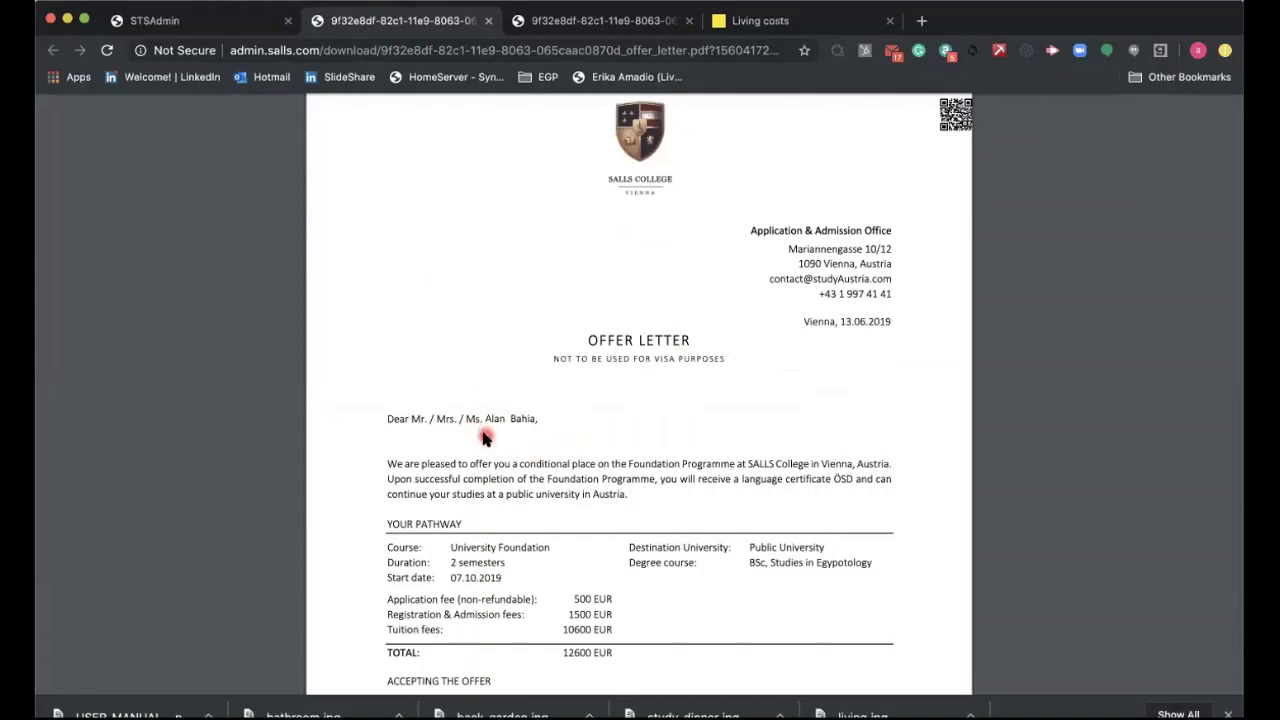
pyautogui.scroll(-1, 483, 437)
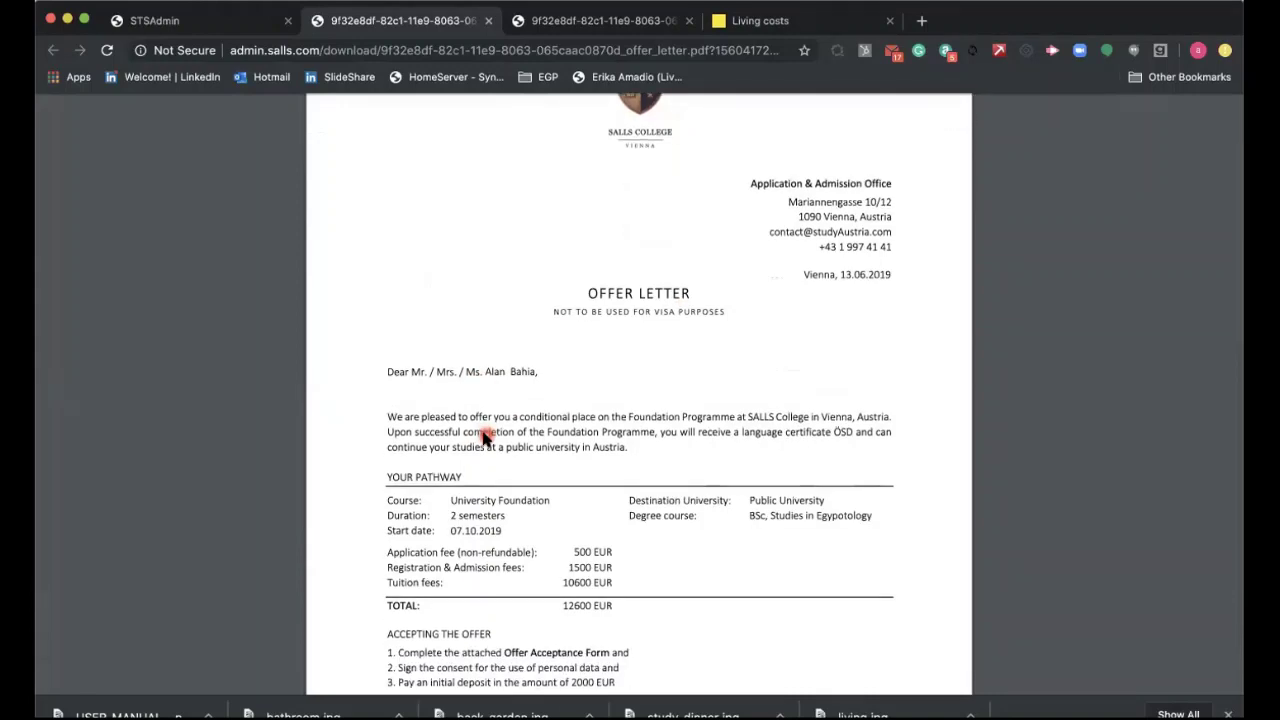
pyautogui.scroll(-2, 483, 437)
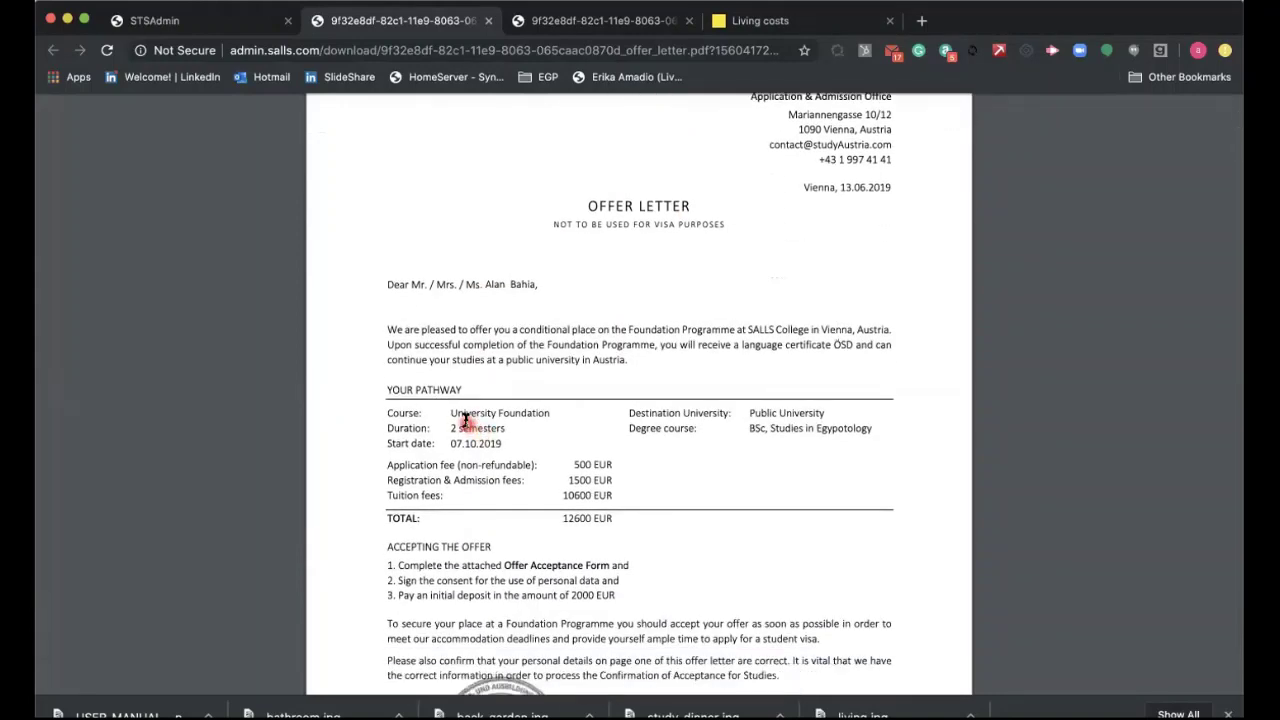
pyautogui.scroll(-2, 567, 424)
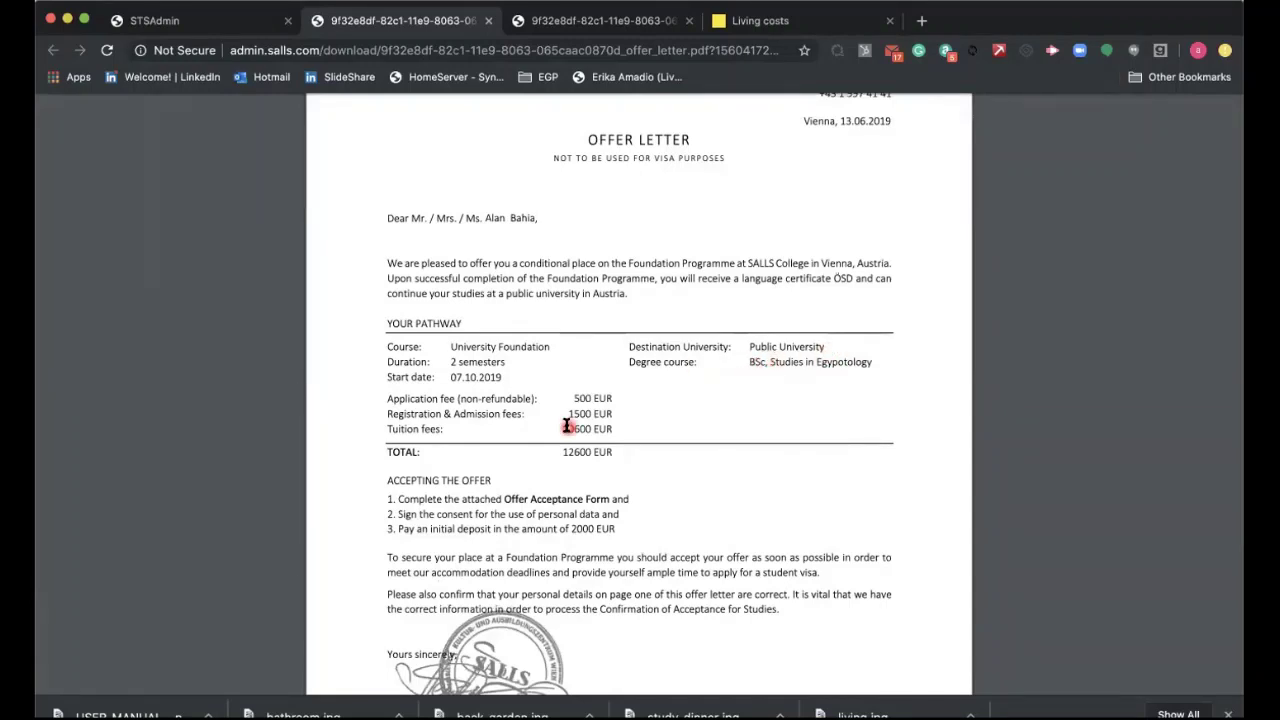
pyautogui.scroll(-1, 566, 426)
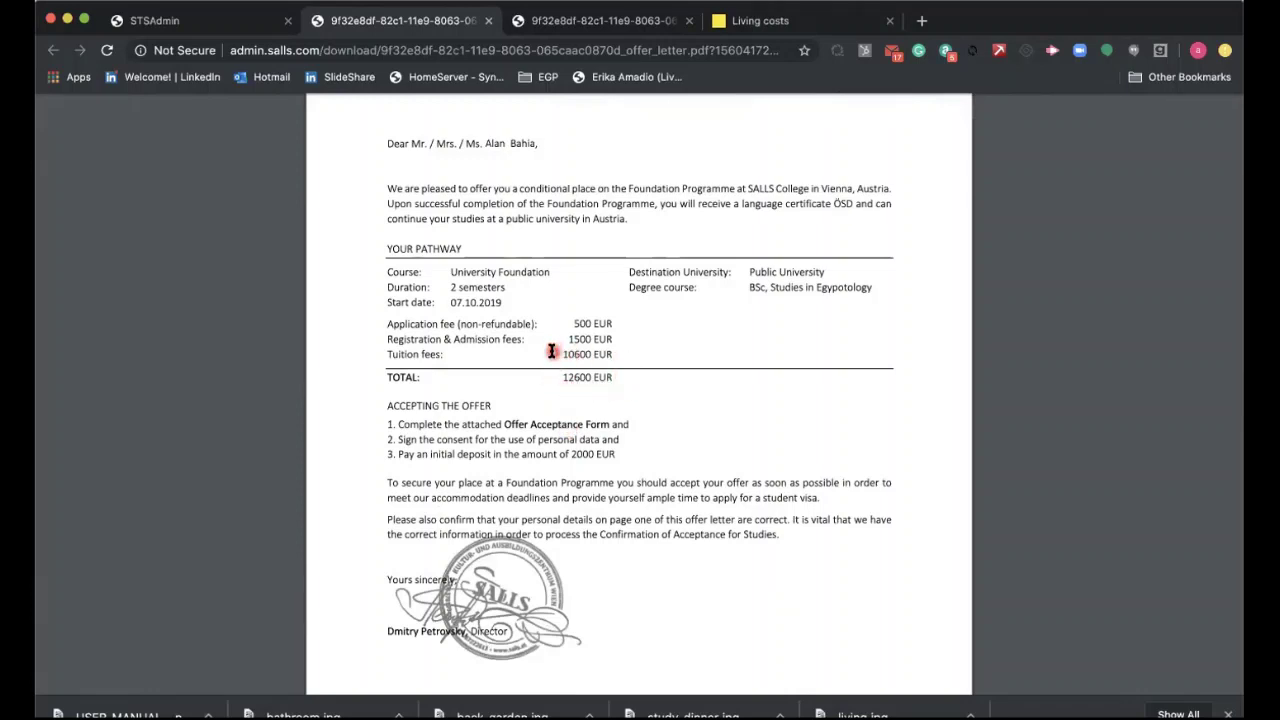
# Read the Important information page on the acceptance letter, student visa, tuition fees, living costs and refund policy
pyautogui.scroll(-5, 551, 351)
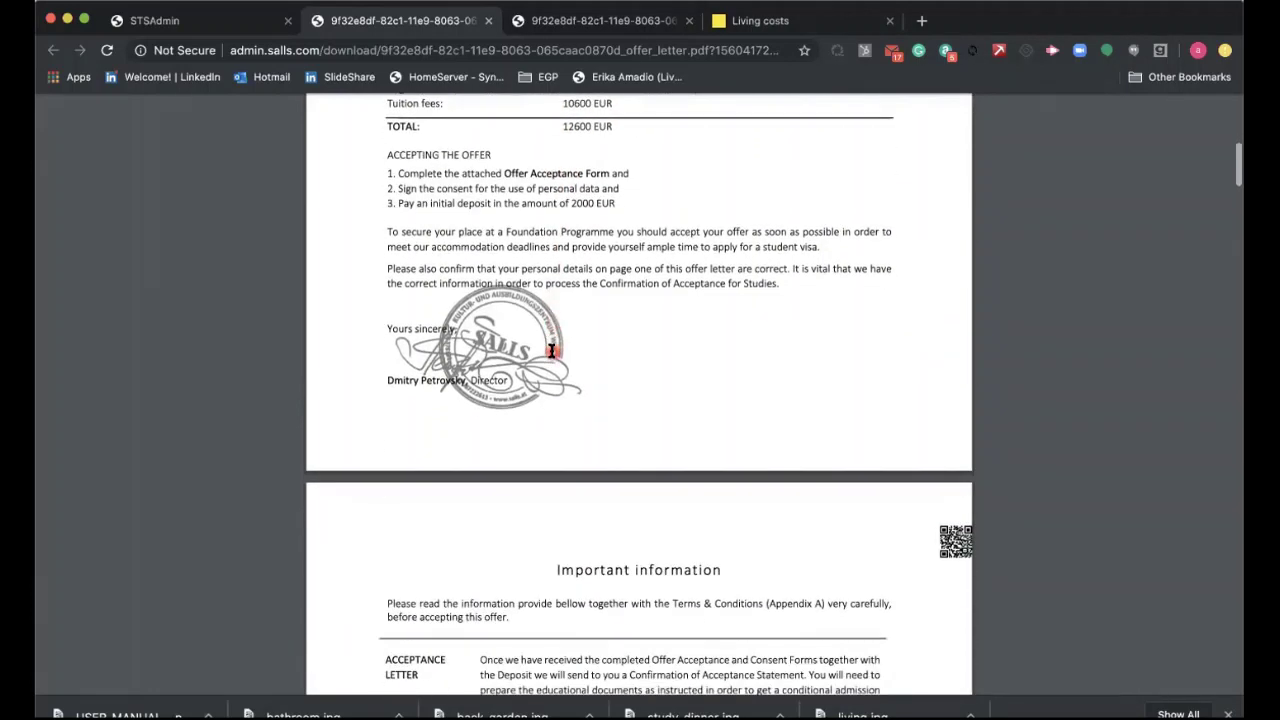
pyautogui.scroll(-6, 551, 351)
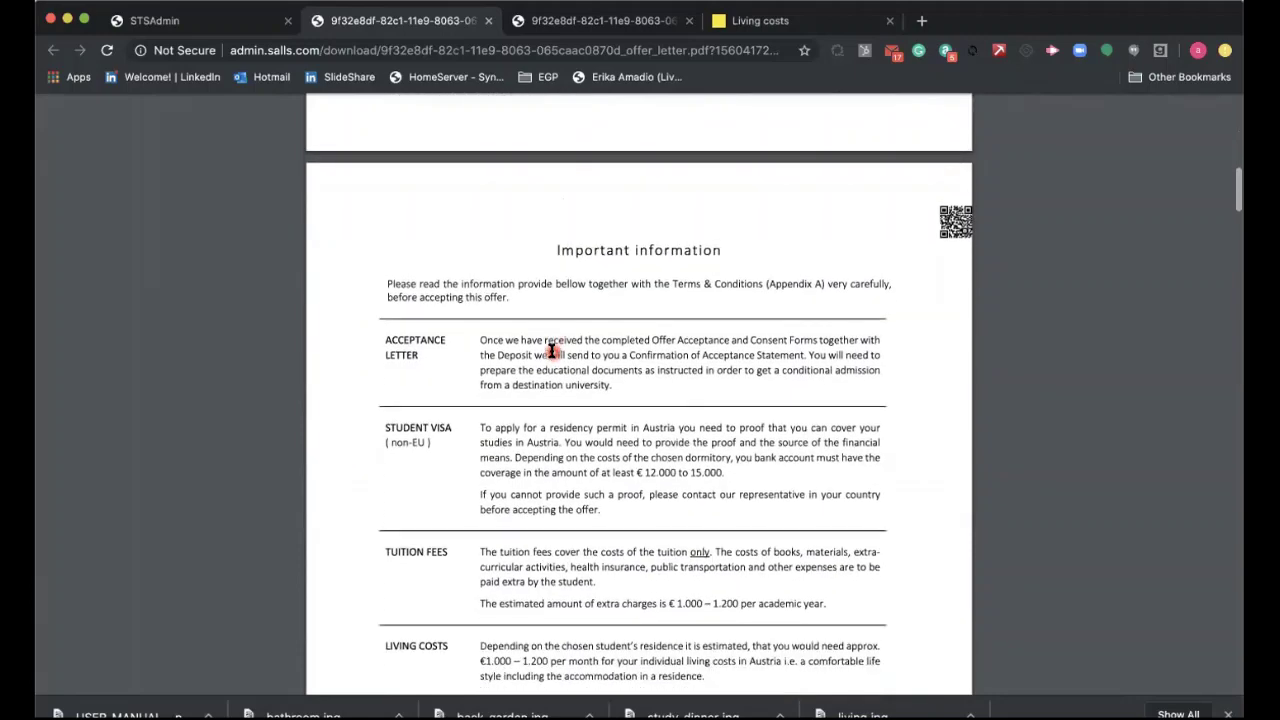
pyautogui.scroll(-1, 551, 351)
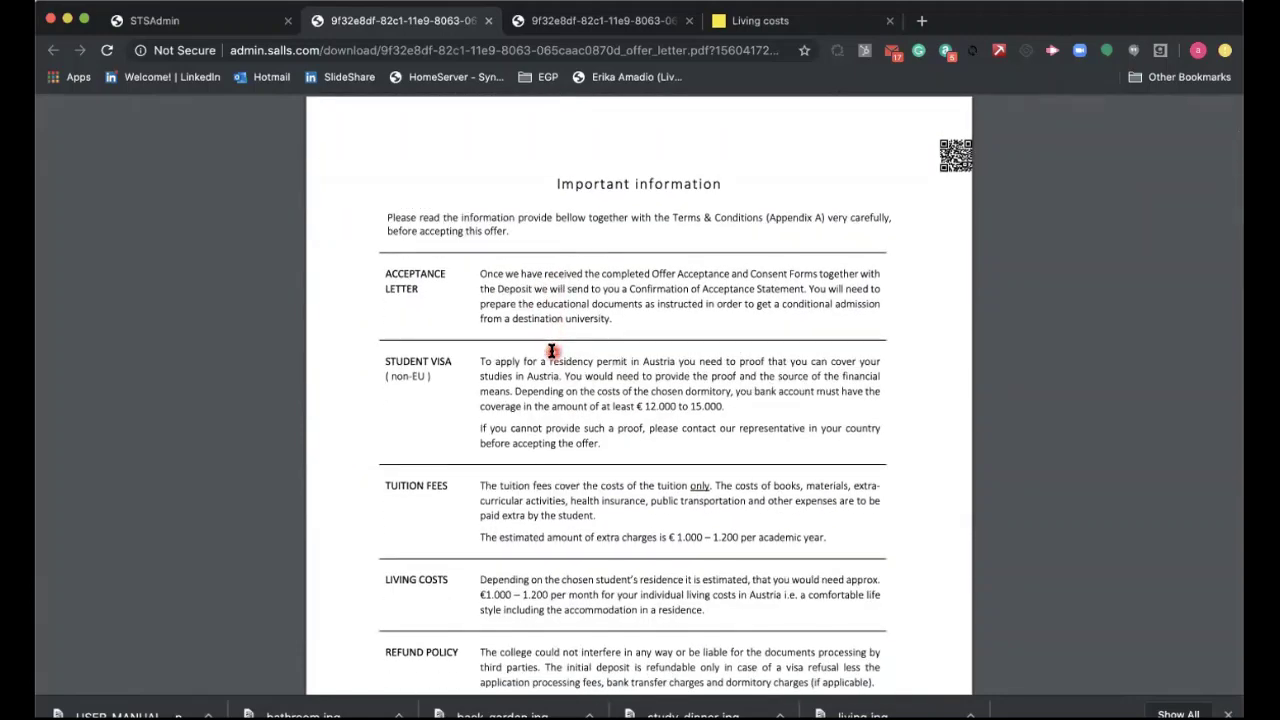
pyautogui.scroll(-3, 551, 351)
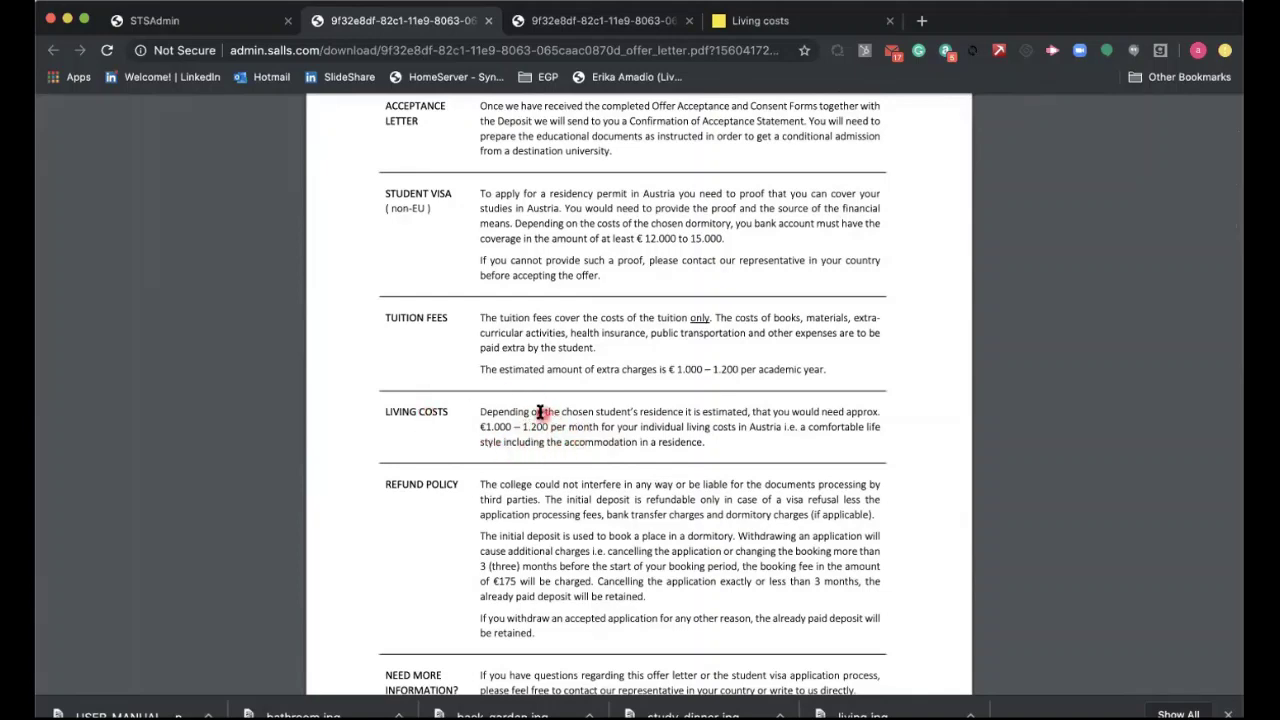
pyautogui.scroll(-2, 544, 414)
pyautogui.scroll(-1, 540, 412)
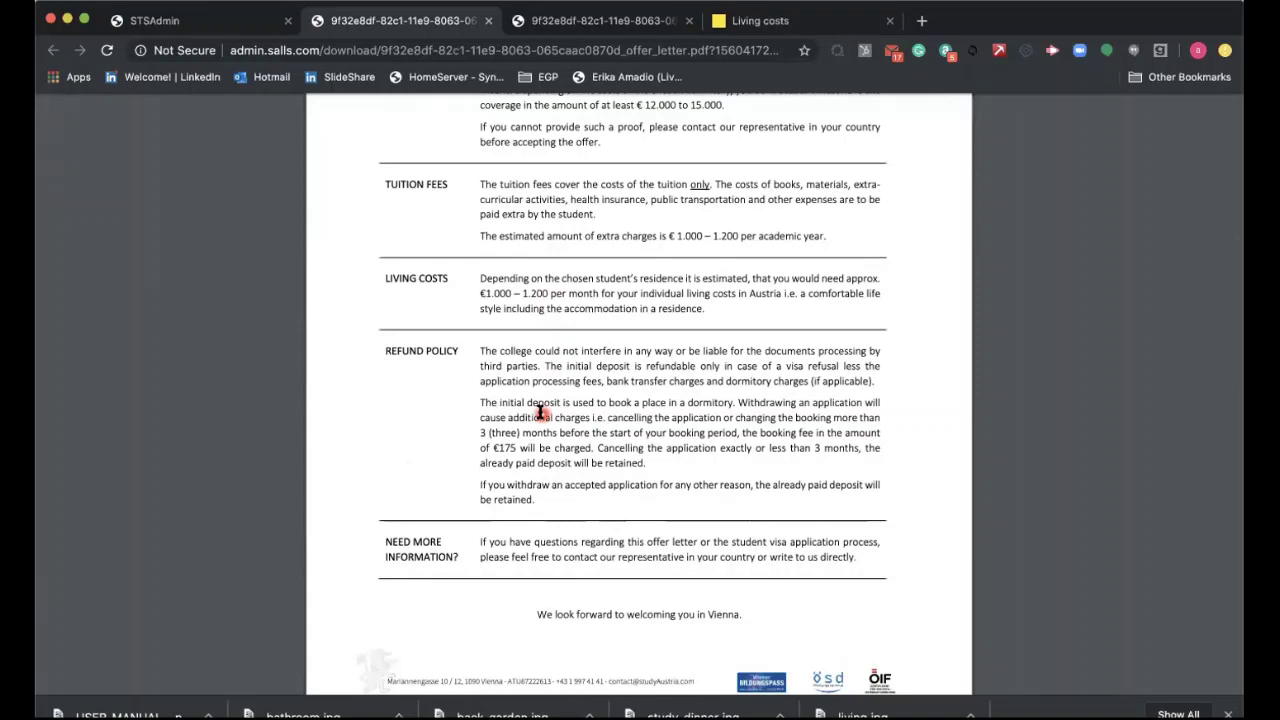
pyautogui.scroll(-2, 540, 412)
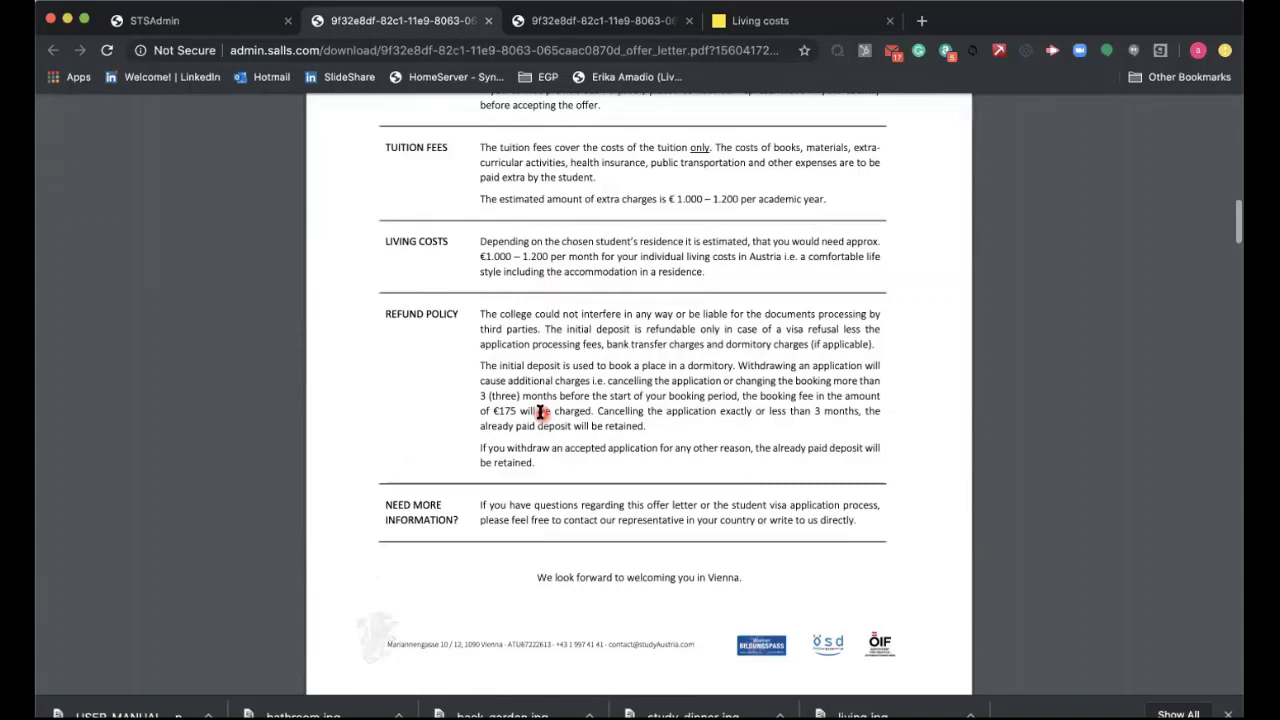
pyautogui.scroll(-1, 540, 412)
pyautogui.scroll(-5, 540, 412)
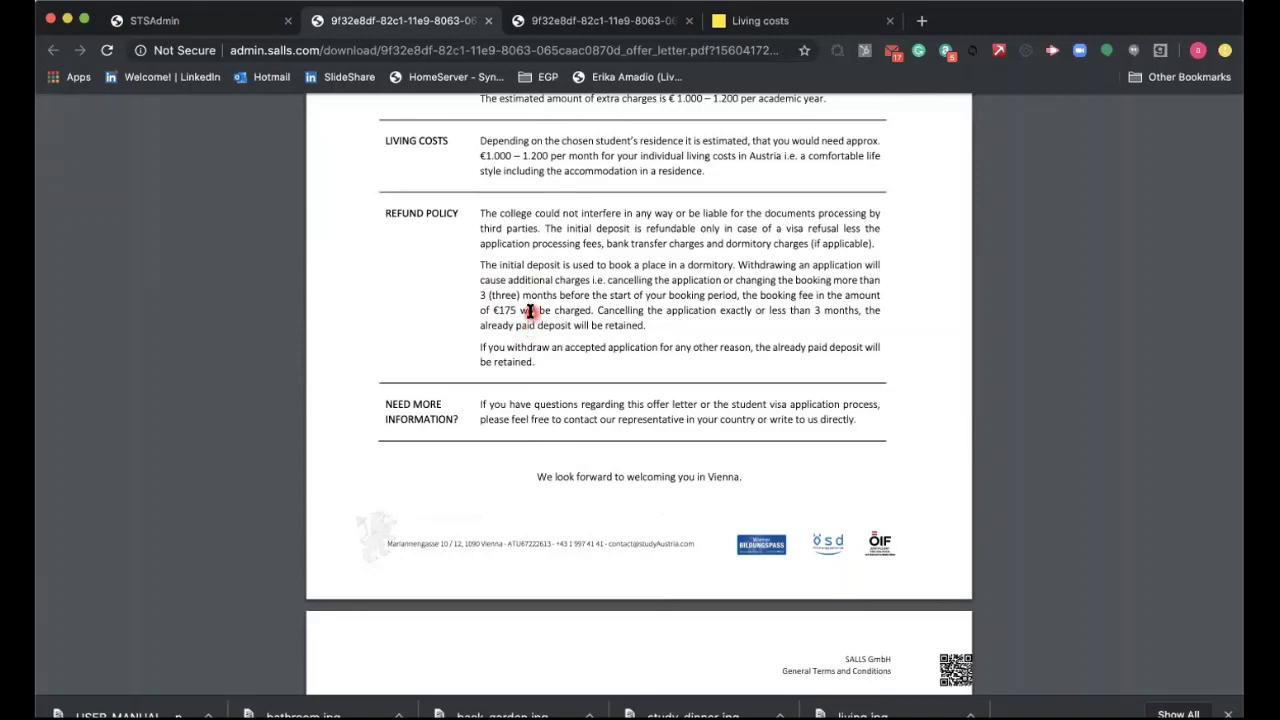
# Skim the General Terms and Conditions on language courses and foundation programmes, including booking, cancellation, visa and liability
pyautogui.scroll(-5, 530, 311)
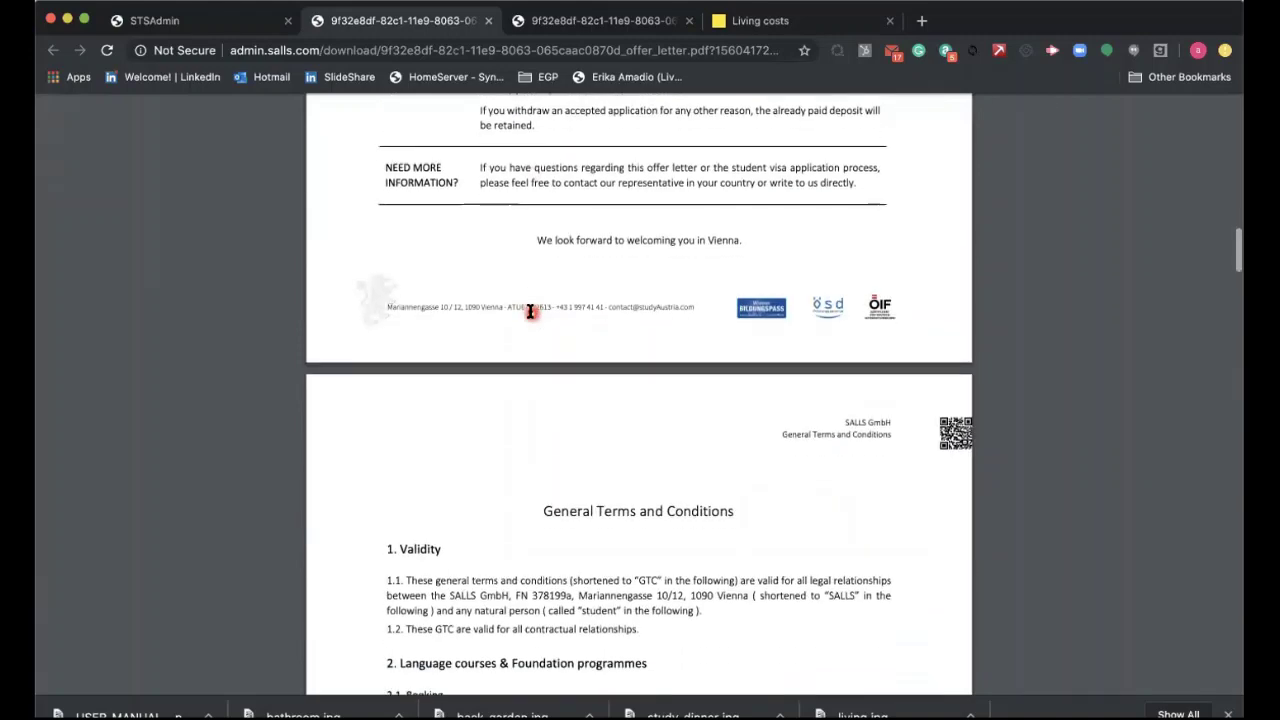
pyautogui.scroll(-7, 530, 311)
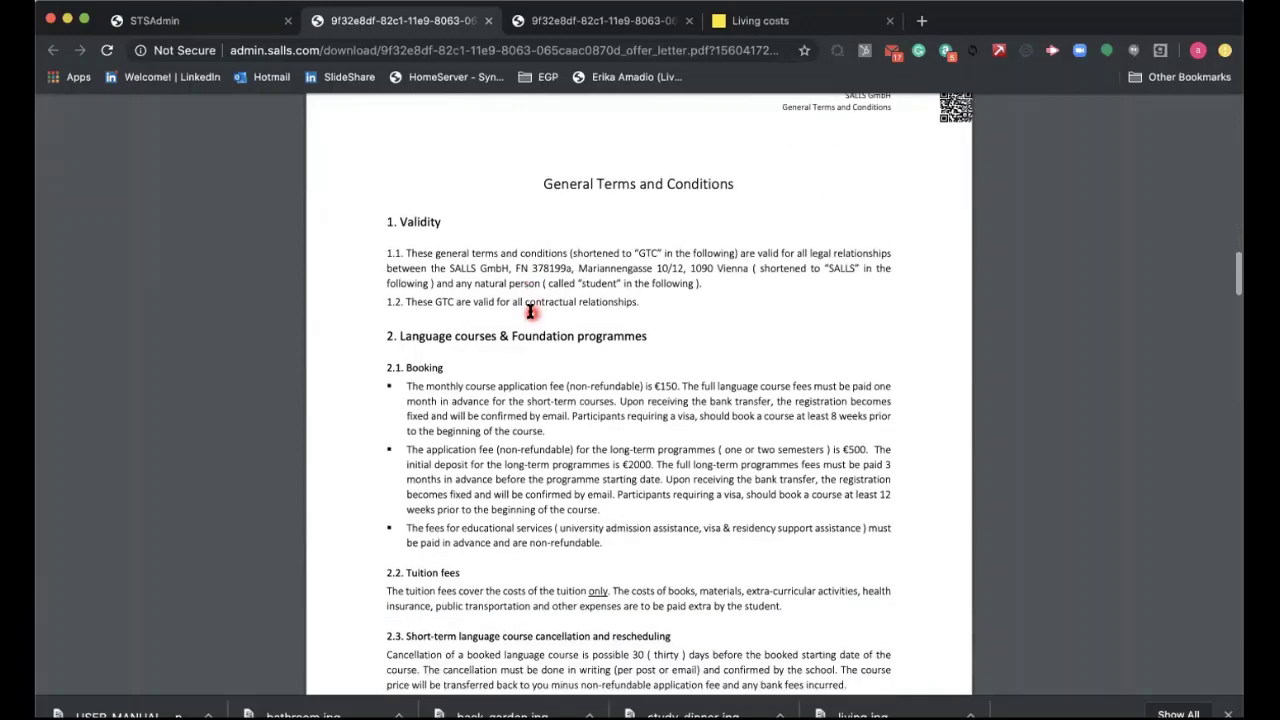
pyautogui.scroll(-6, 530, 311)
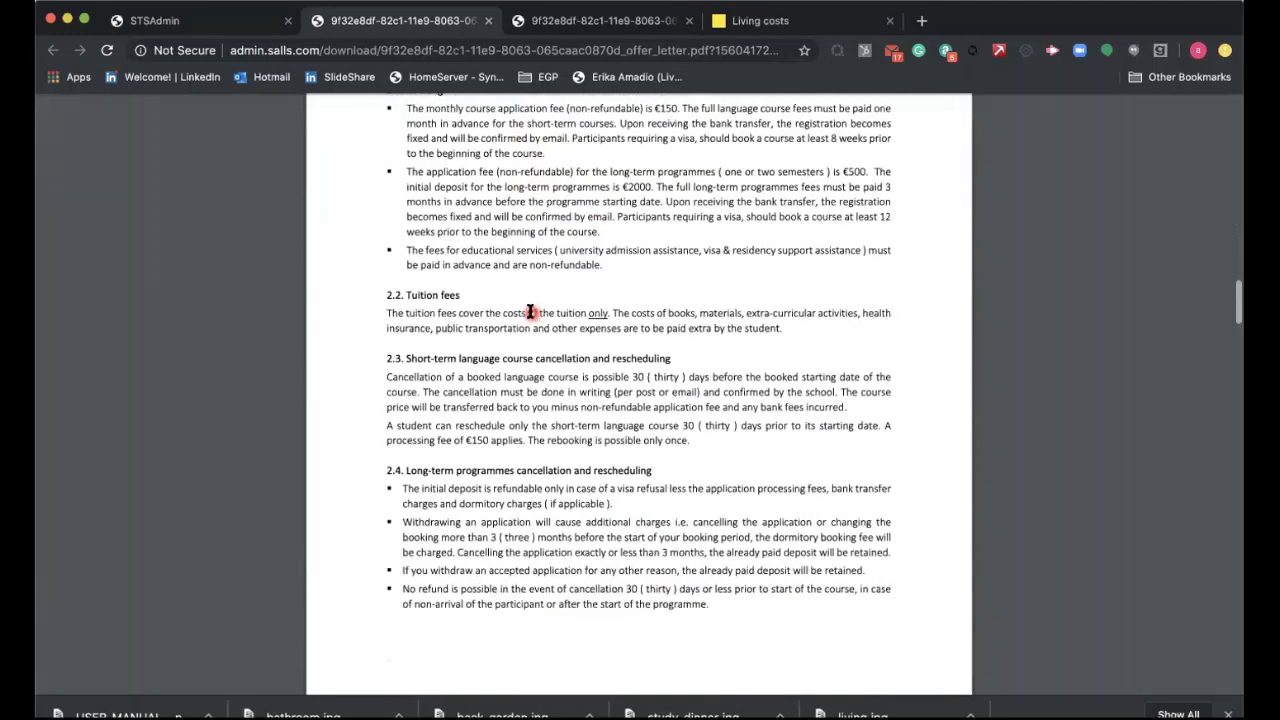
pyautogui.scroll(-12, 530, 311)
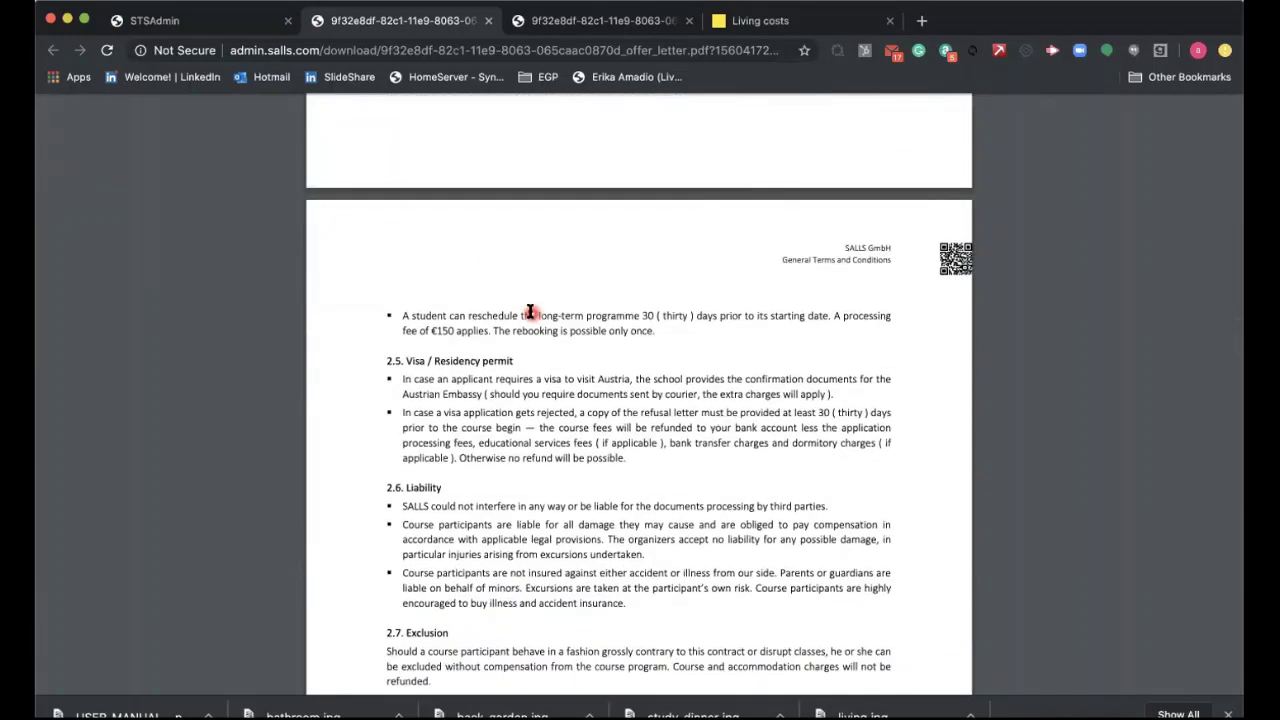
pyautogui.scroll(-5, 530, 311)
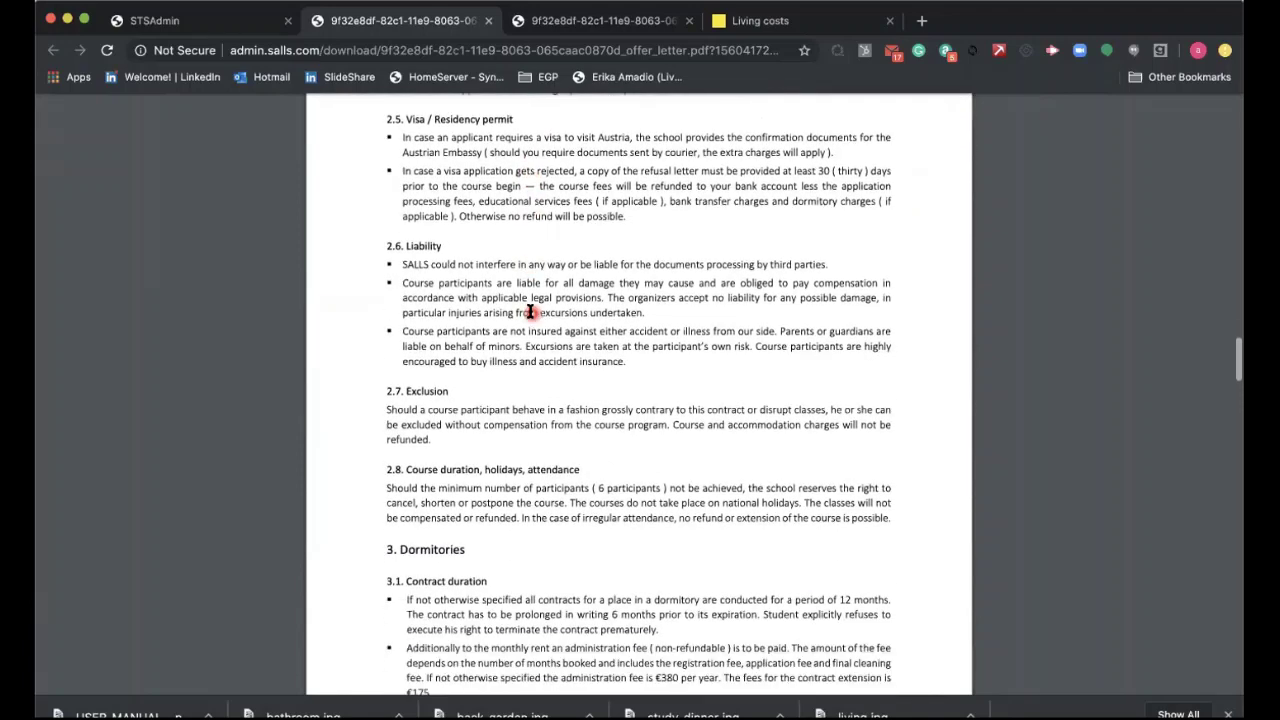
# Skim the terms on dormitories, data protection and choice of law, through to the final clause on payment and rules
pyautogui.scroll(-4, 530, 311)
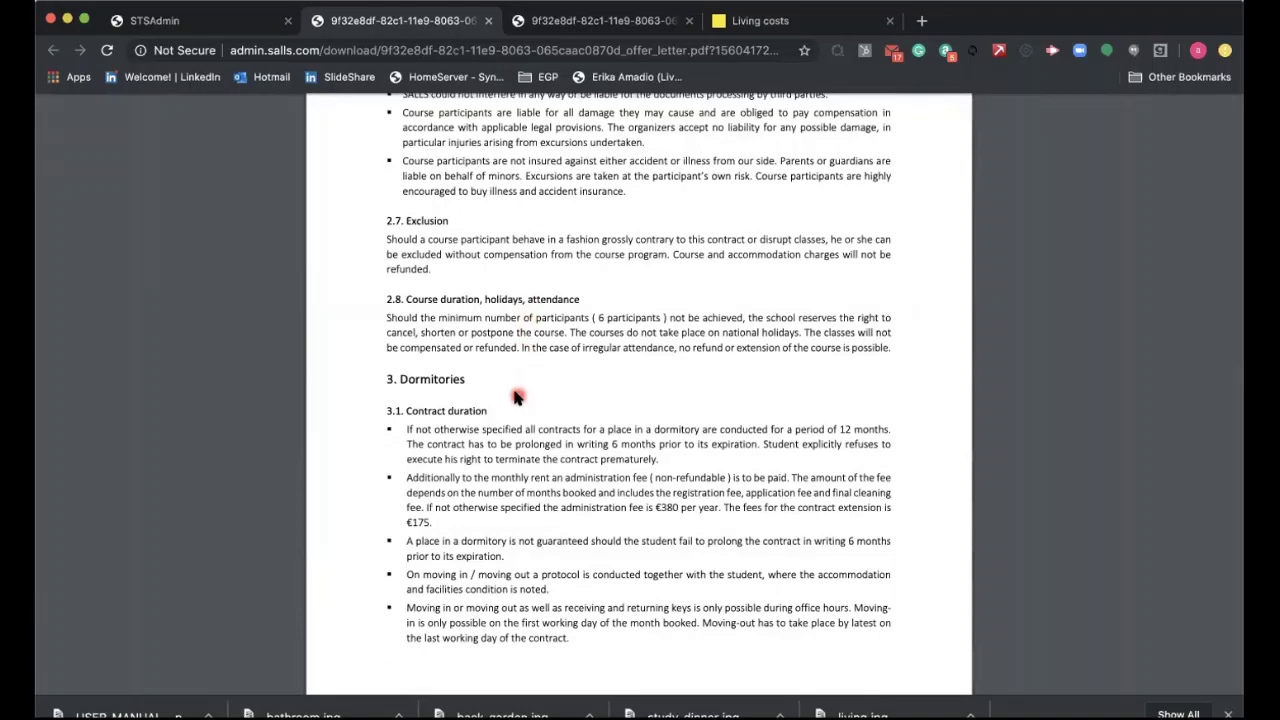
pyautogui.scroll(-1, 516, 397)
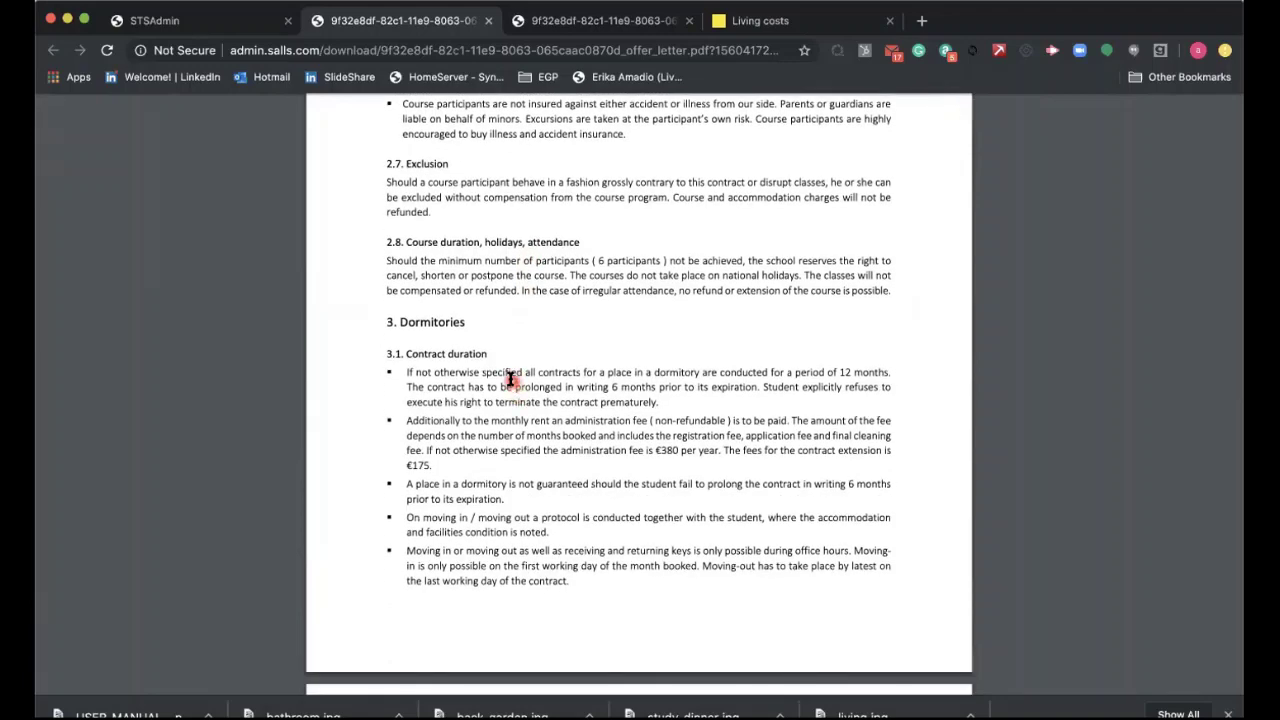
pyautogui.scroll(-4, 510, 379)
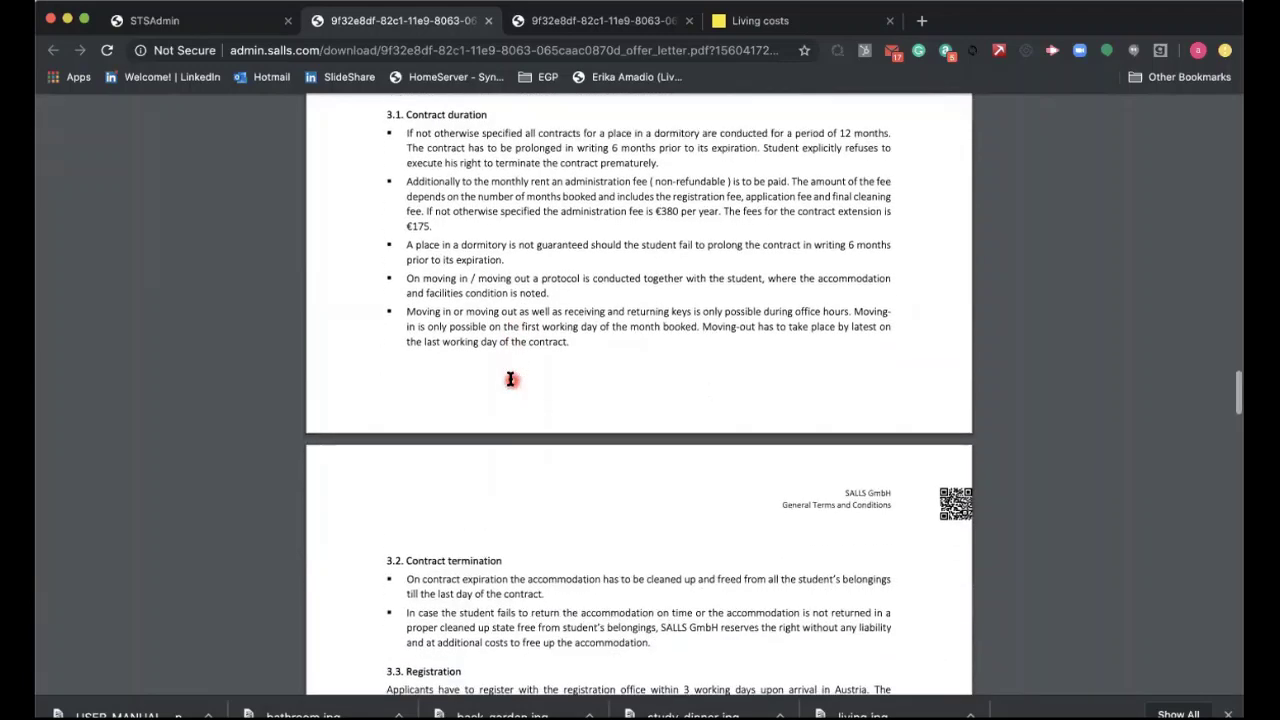
pyautogui.scroll(-7, 510, 379)
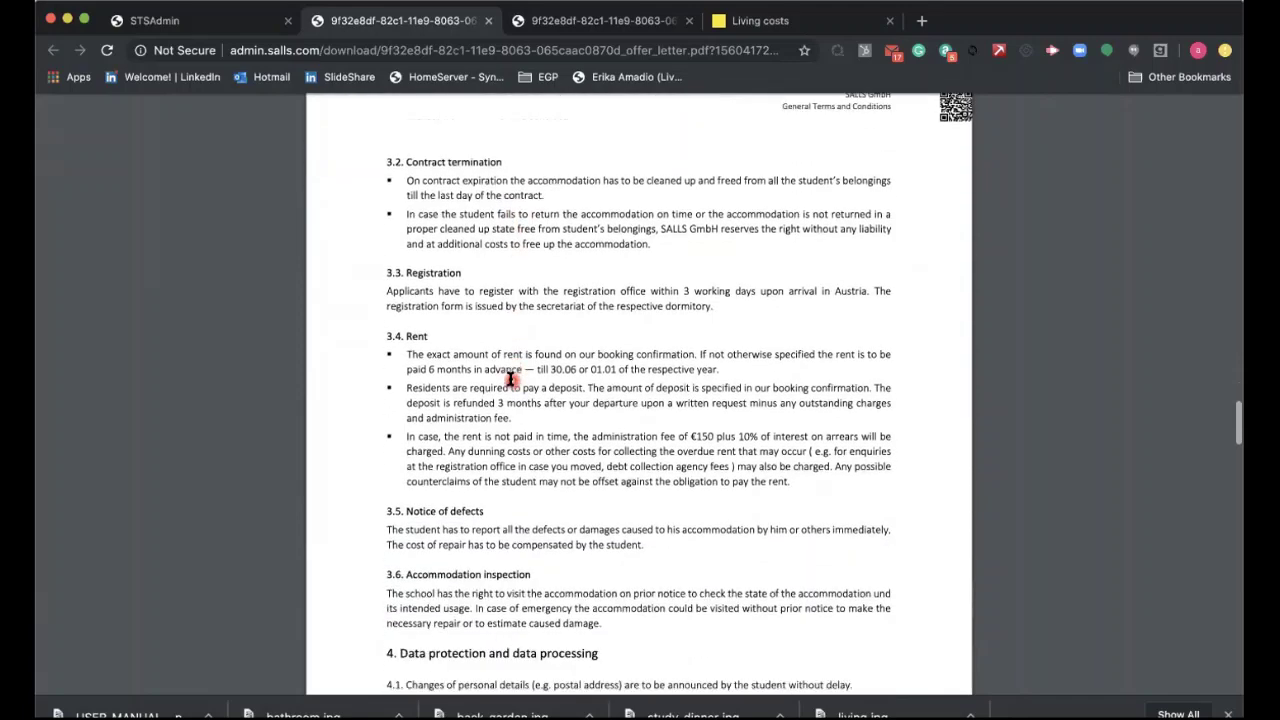
pyautogui.scroll(-3, 510, 379)
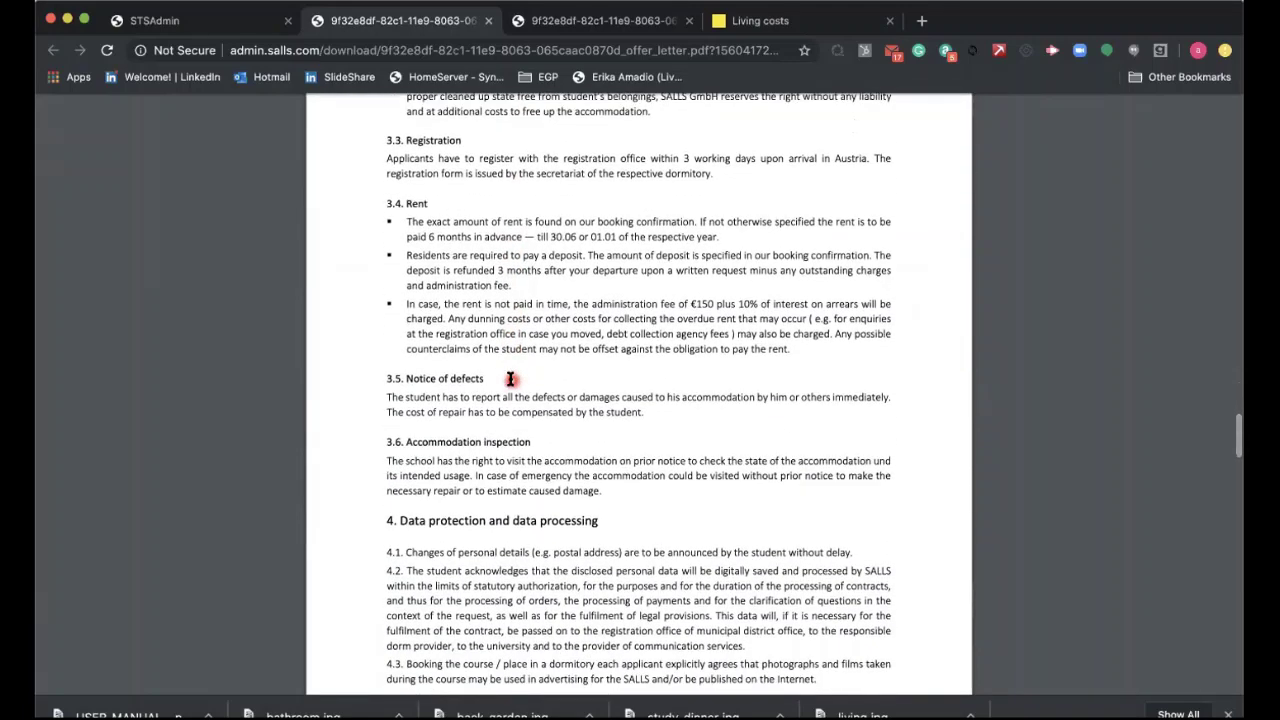
pyautogui.scroll(-4, 510, 379)
pyautogui.scroll(-6, 510, 379)
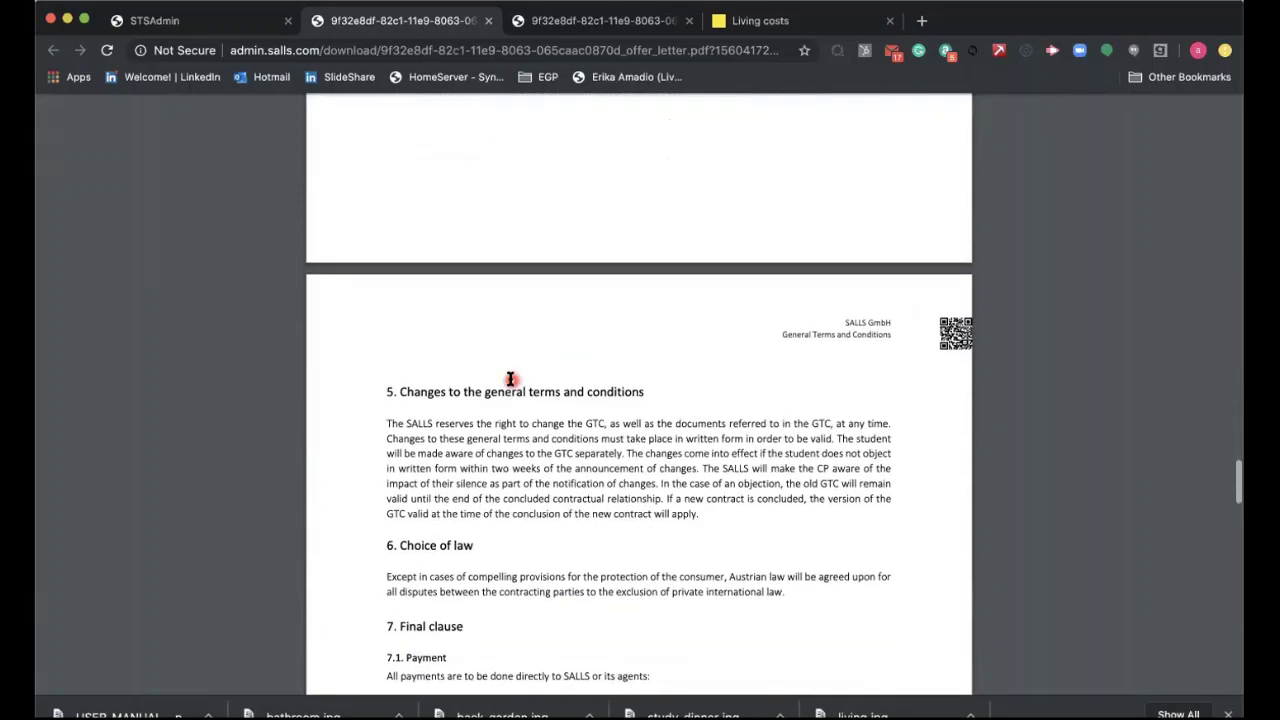
pyautogui.scroll(-4, 510, 379)
pyautogui.scroll(-1, 510, 379)
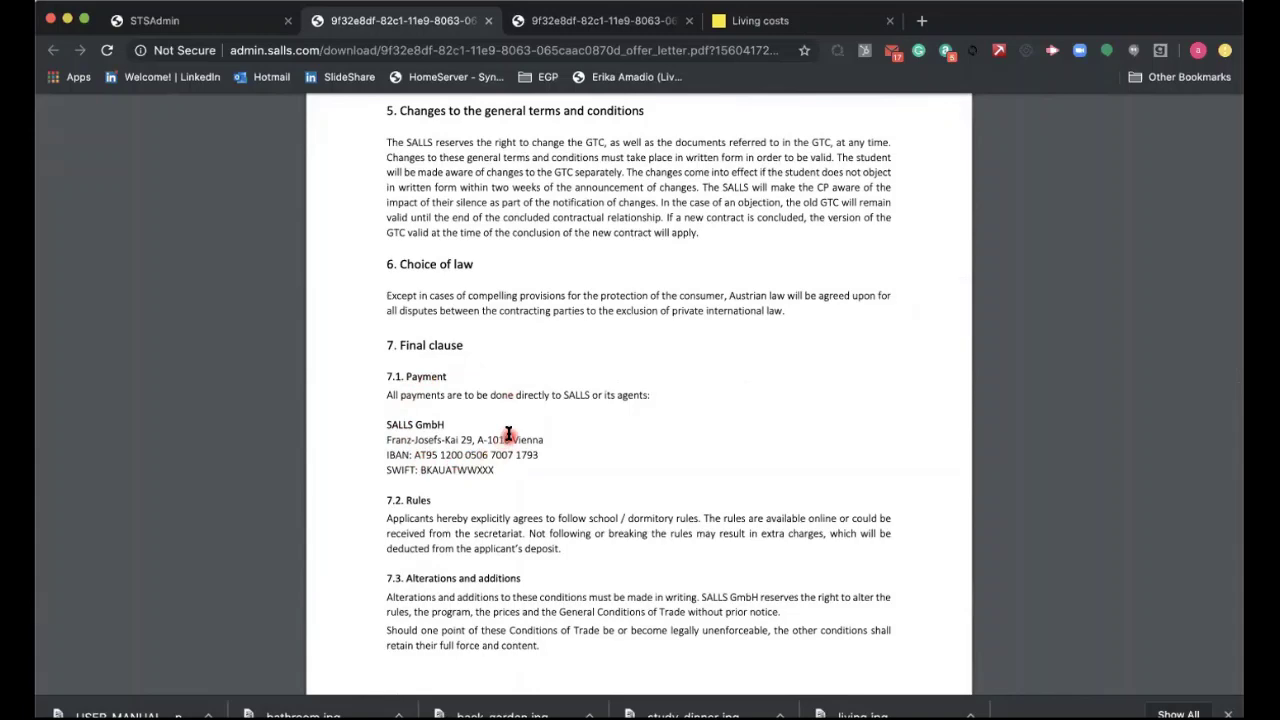
# Review the personal data consent form and the Offer Acceptance Form at the end of the offer letter
pyautogui.scroll(-10, 505, 434)
pyautogui.scroll(-9, 508, 434)
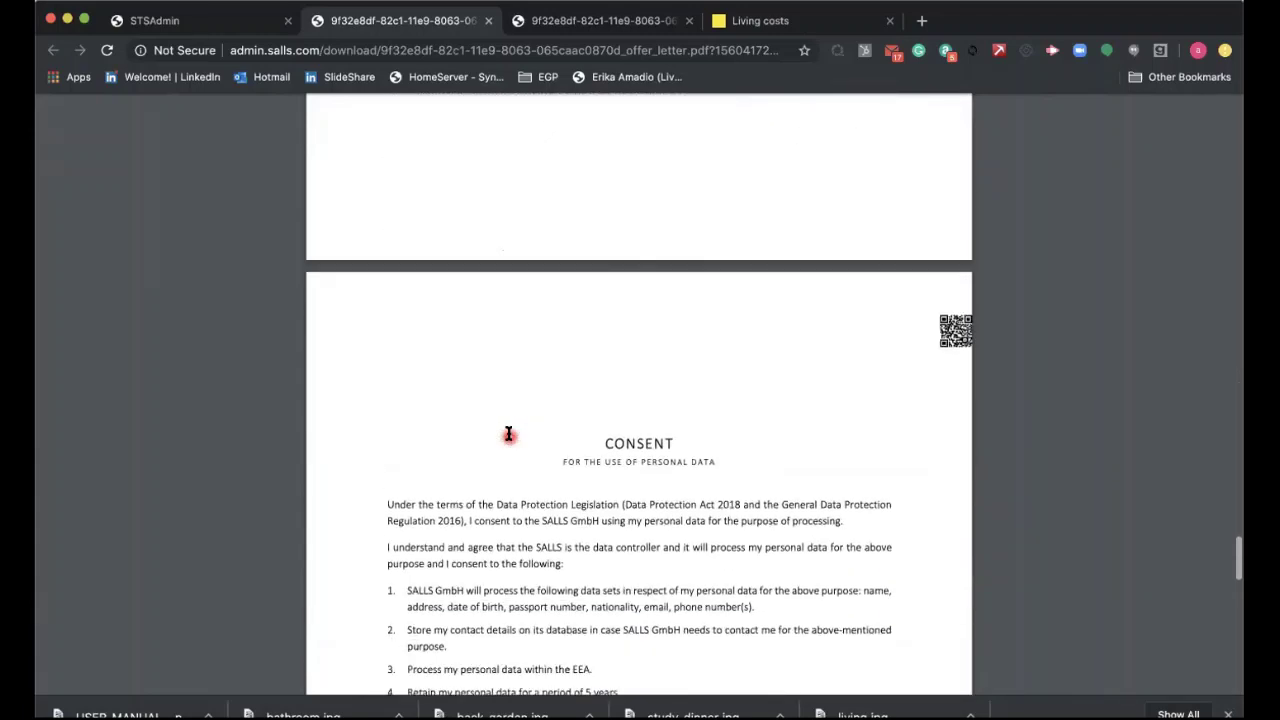
pyautogui.scroll(-9, 508, 434)
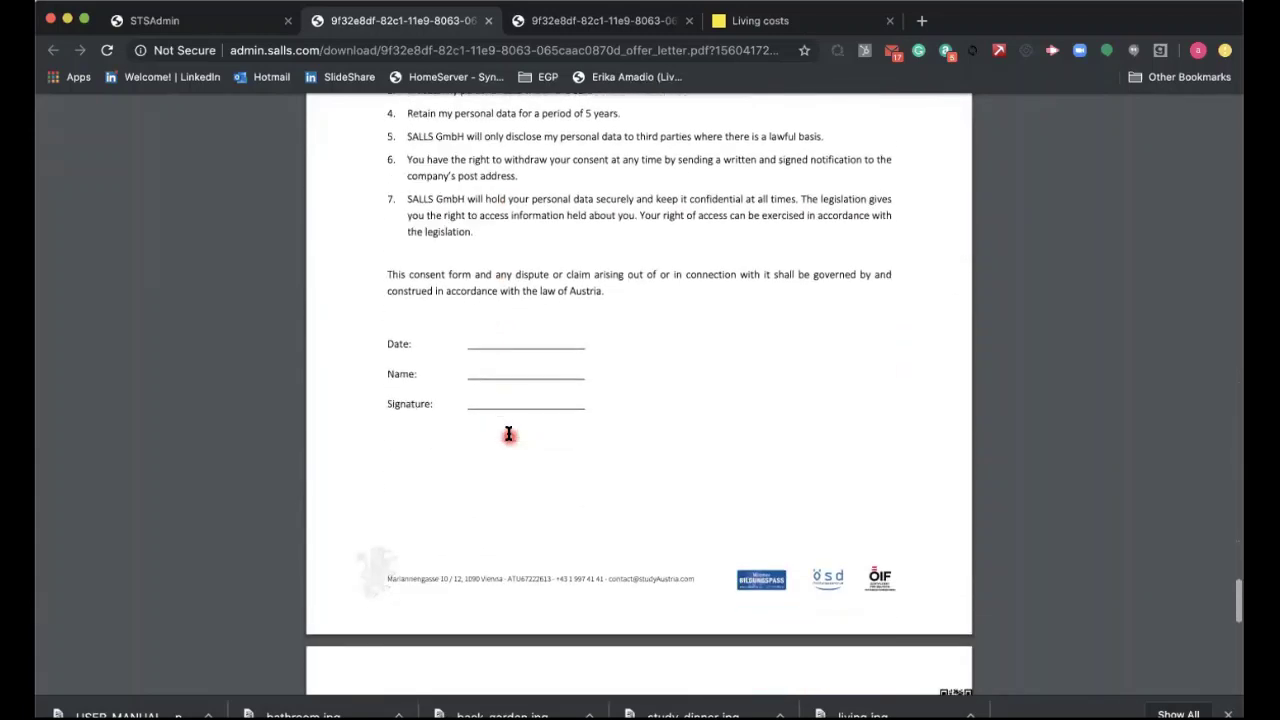
pyautogui.scroll(-5, 508, 434)
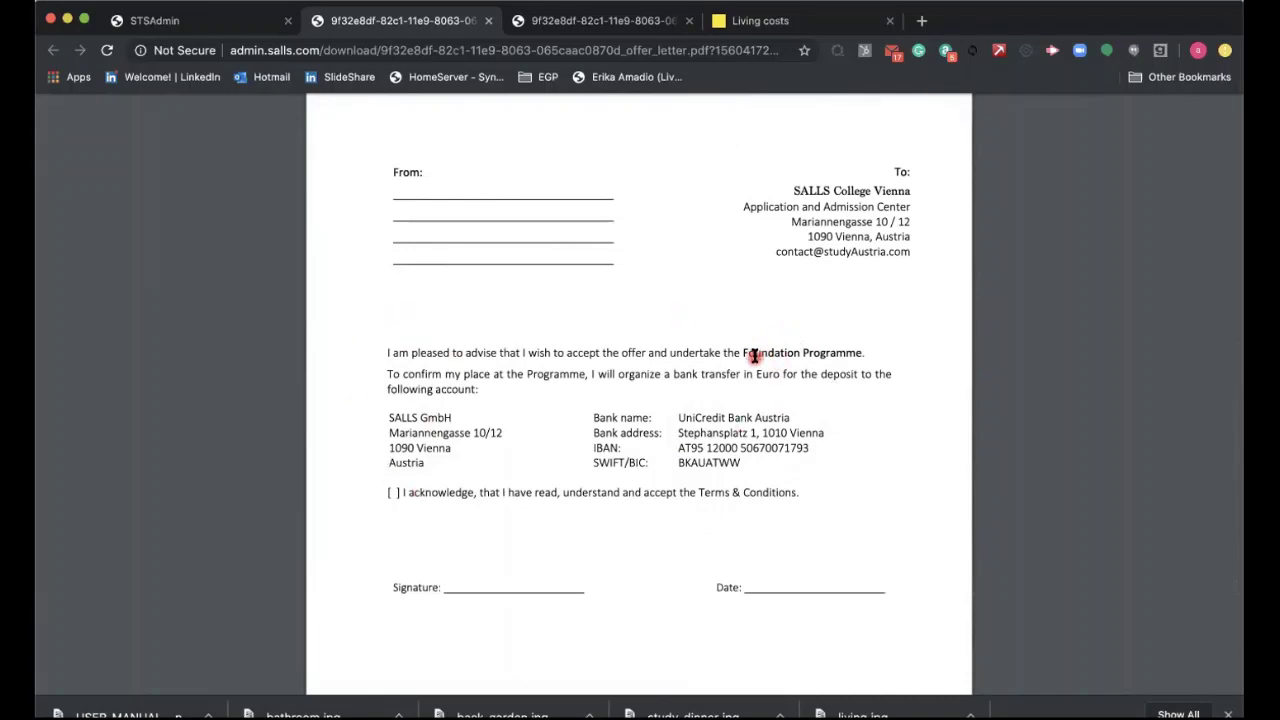
pyautogui.scroll(1, 755, 356)
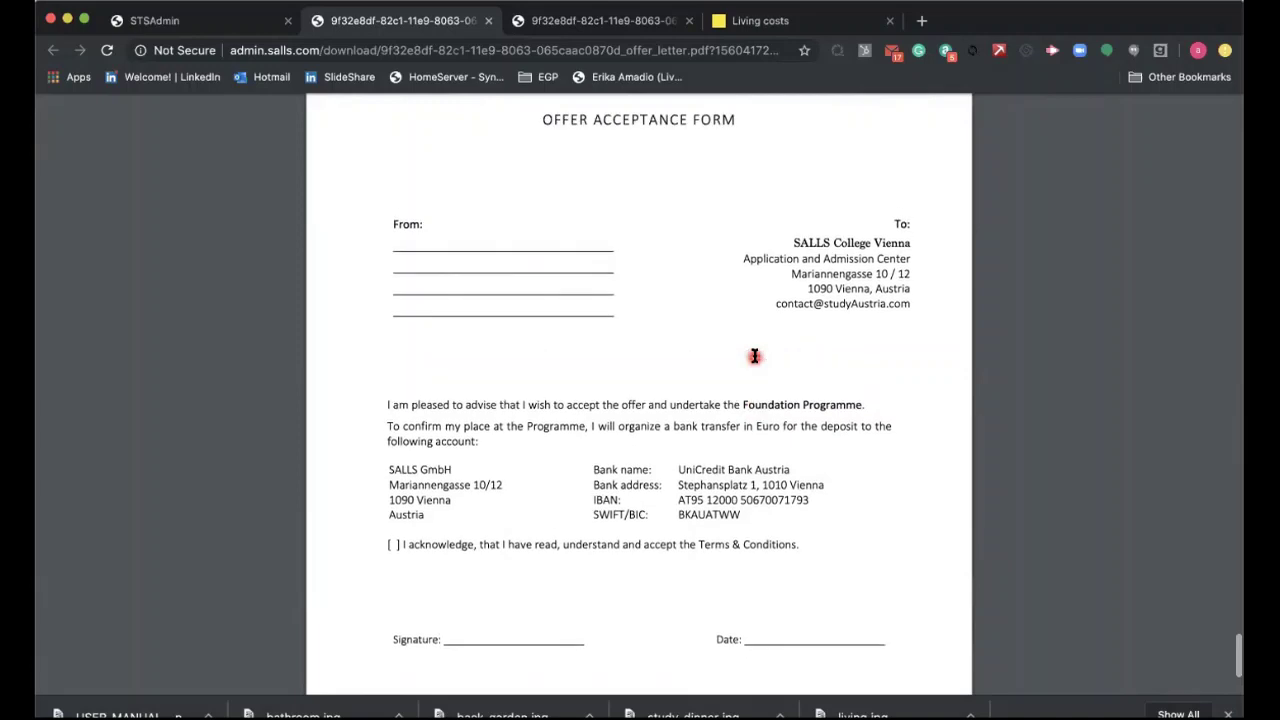
# Go back through the consent form and the terms to the first page of the offer letter
pyautogui.scroll(-10, 755, 356)
pyautogui.scroll(2, 755, 356)
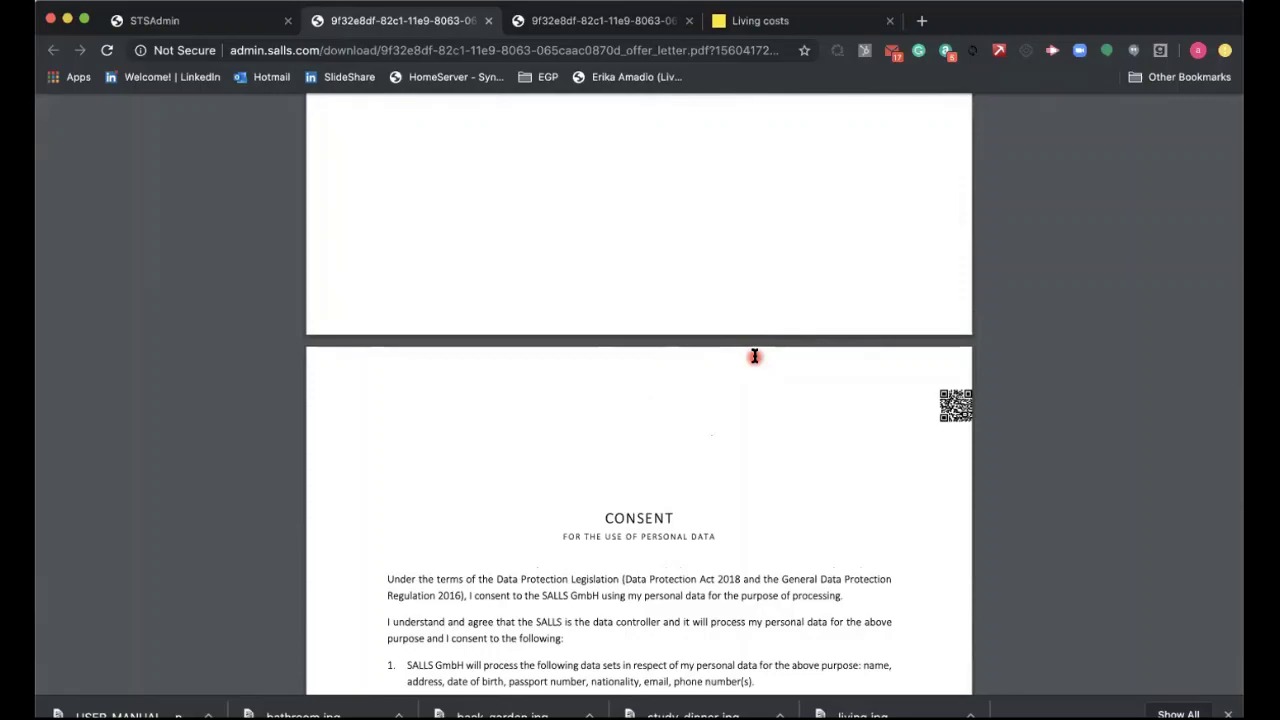
pyautogui.scroll(-10, 755, 357)
pyautogui.scroll(4, 755, 357)
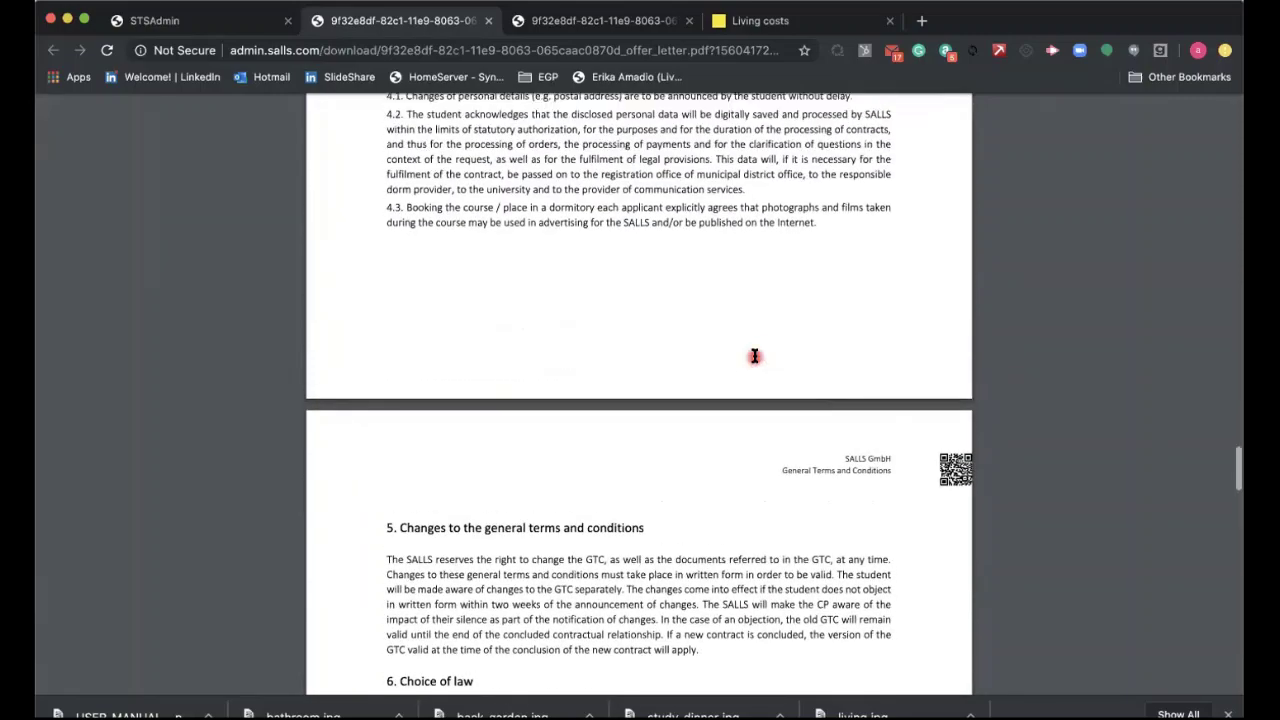
pyautogui.scroll(15, 755, 357)
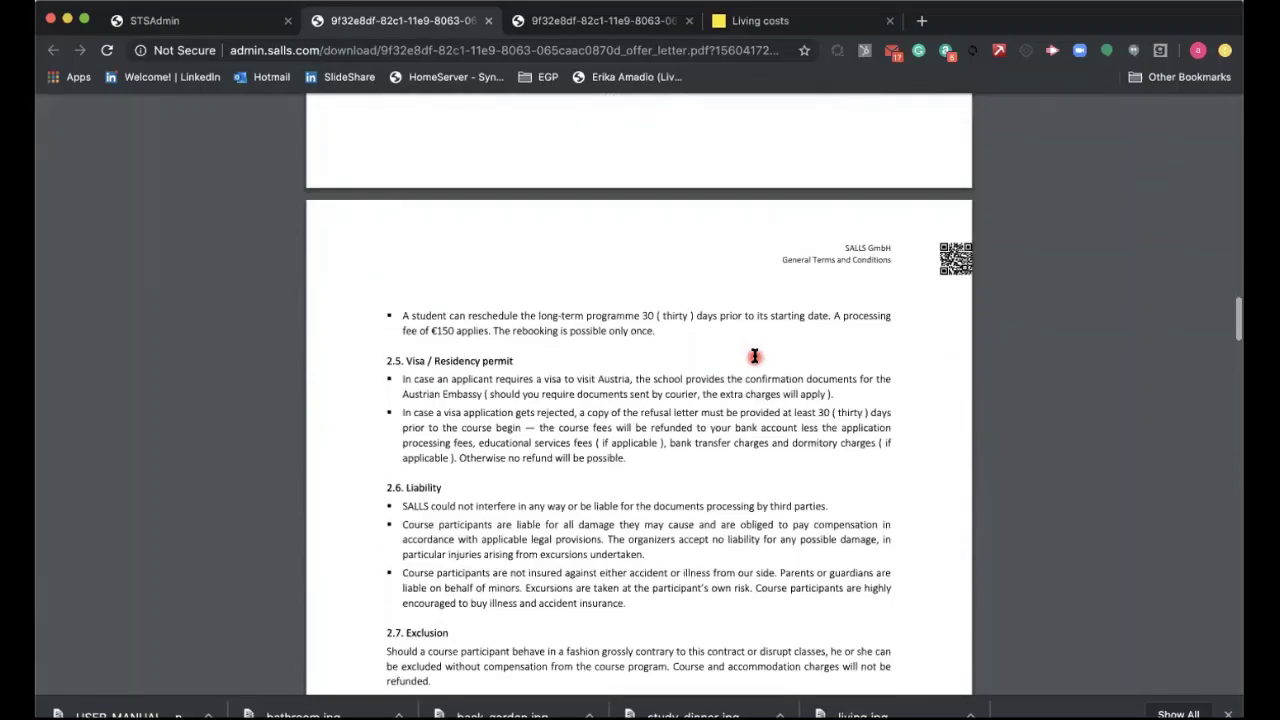
pyautogui.scroll(15, 755, 357)
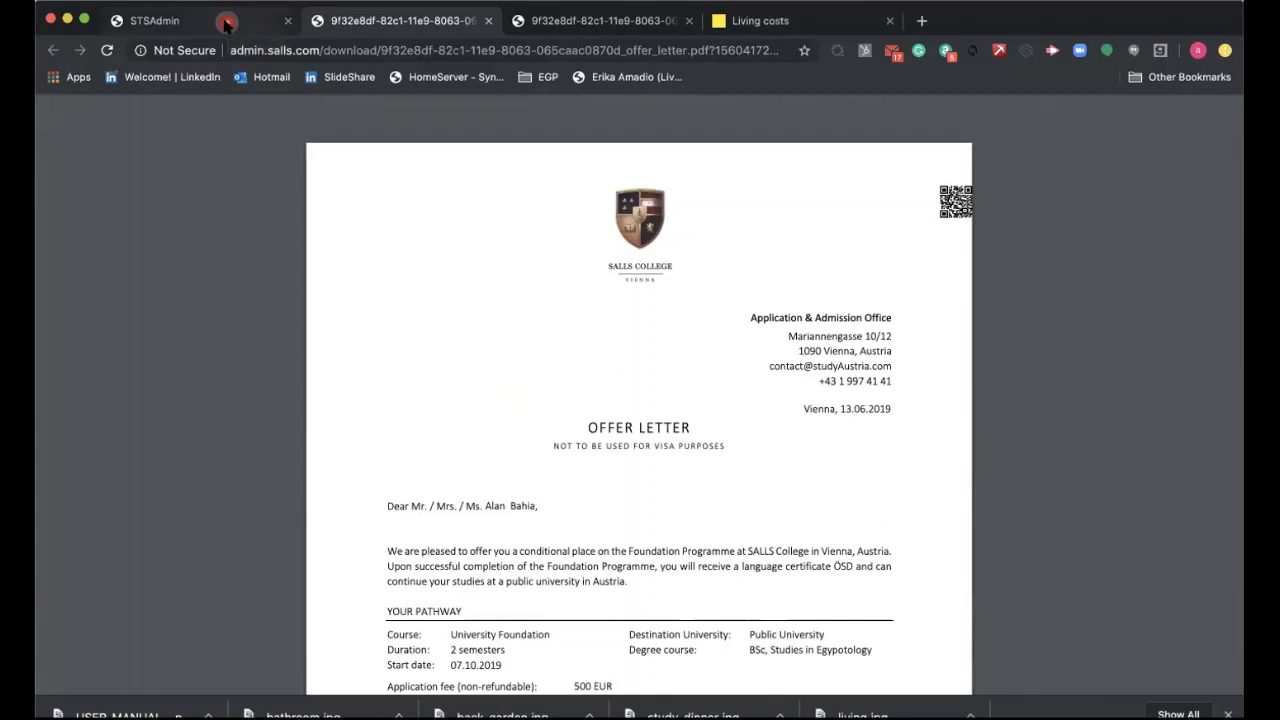
# Switch back to STSAdmin and select the United Kingdom student's record in the student list
pyautogui.click(226, 24)
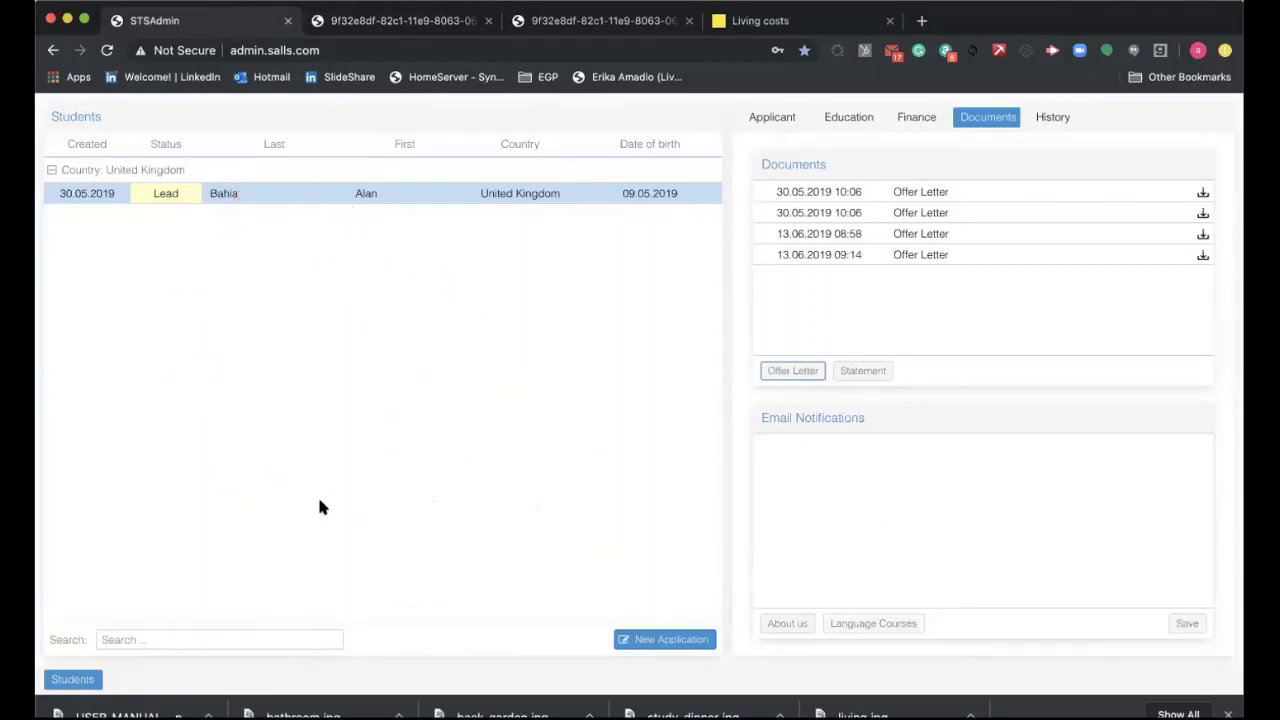
pyautogui.click(286, 198)
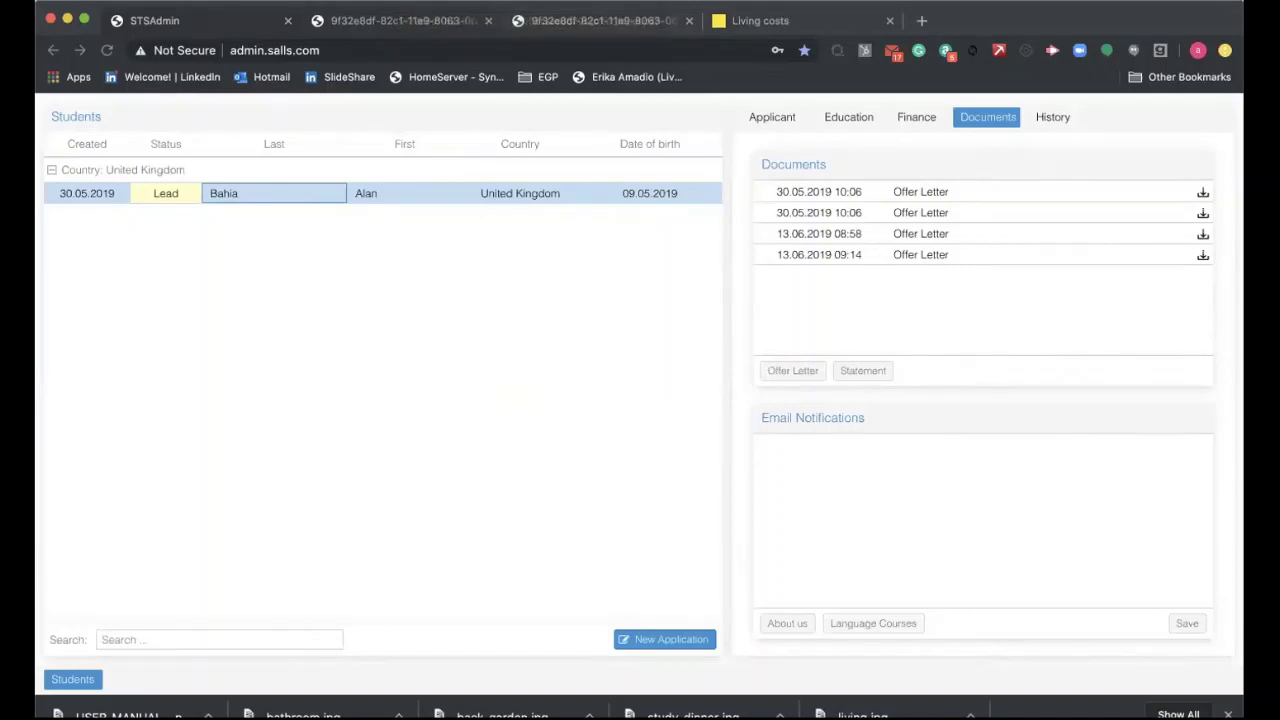
pyautogui.click(1078, 20)
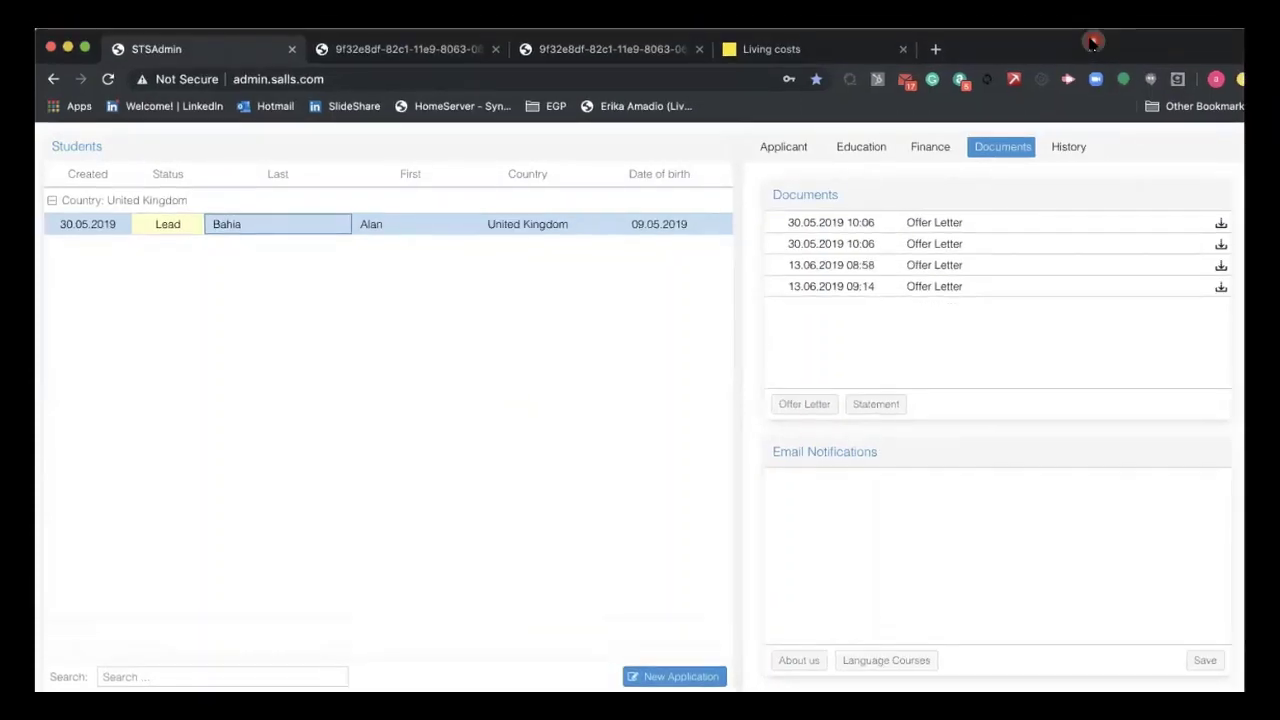